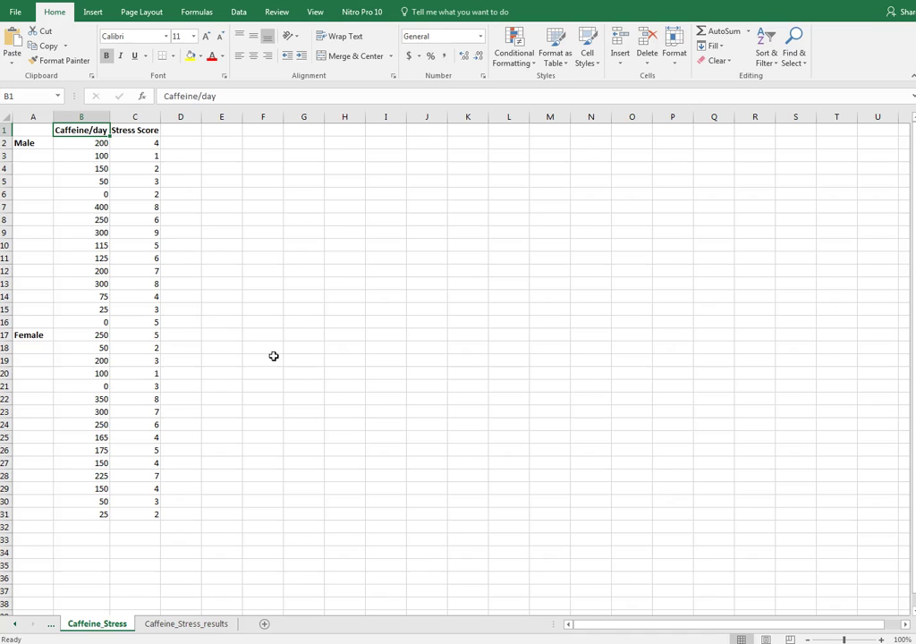
- Examine the gender, Caffeine/day and Stress Score columns to identify the factors and the outcome variable
click(86, 116)
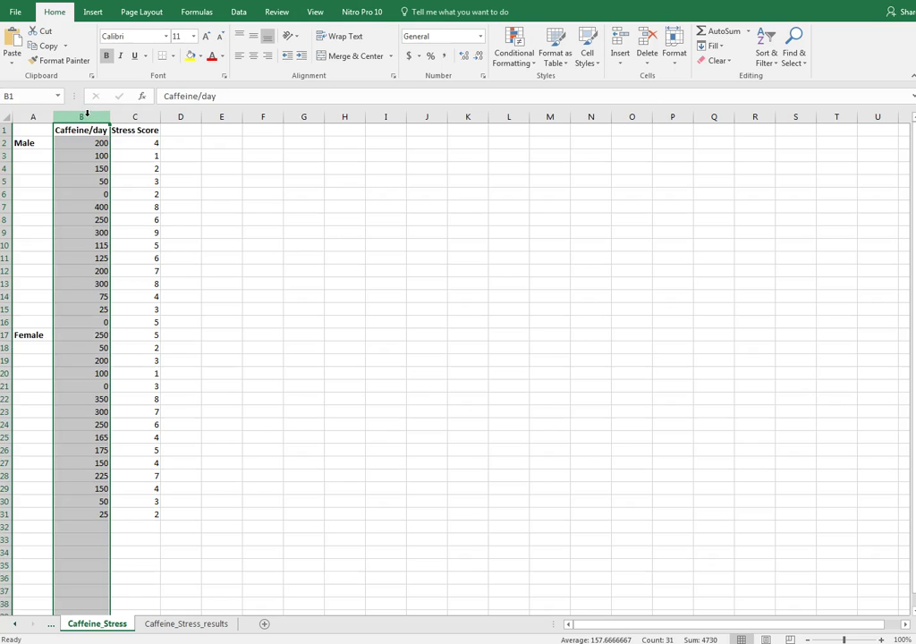
click(137, 117)
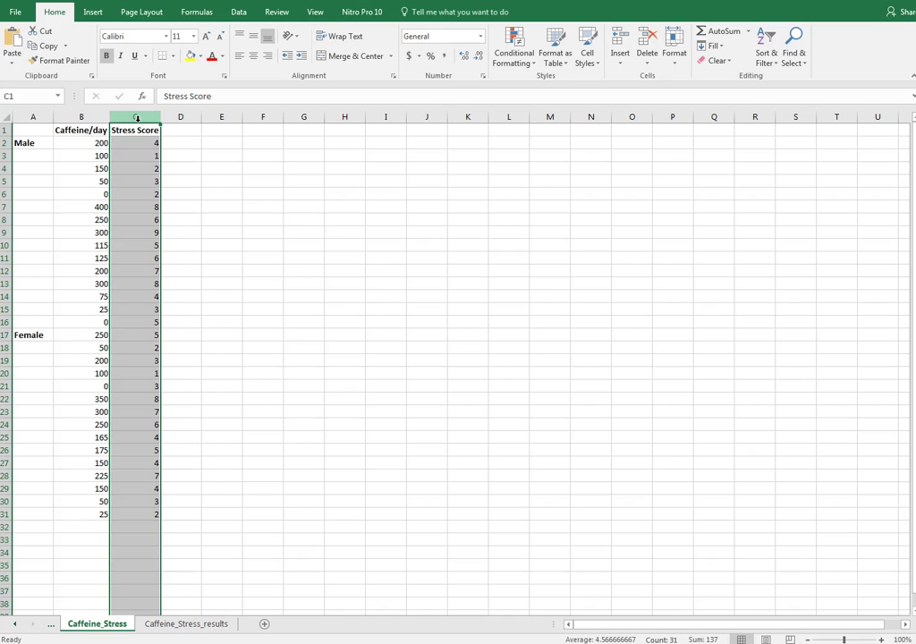
click(36, 117)
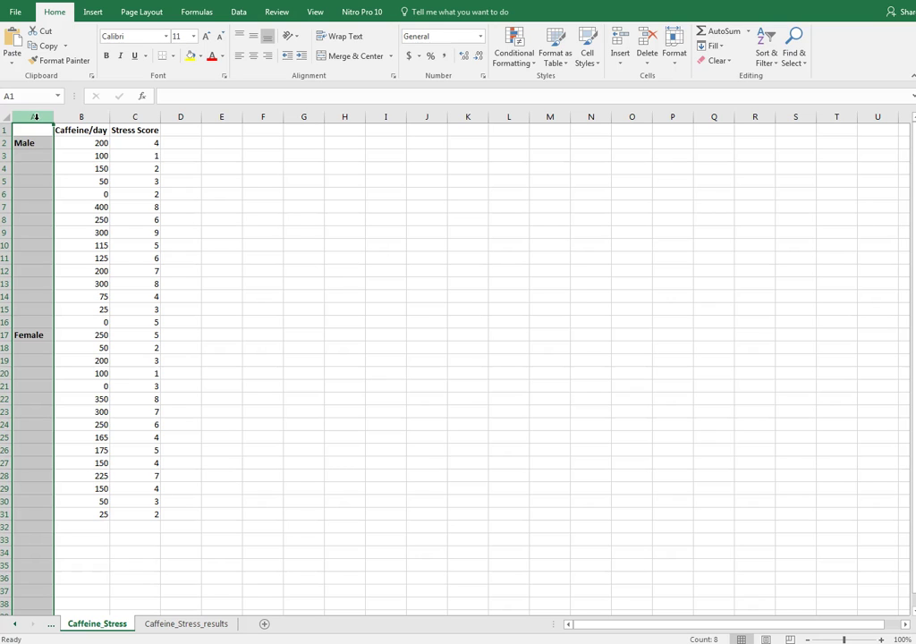
click(36, 142)
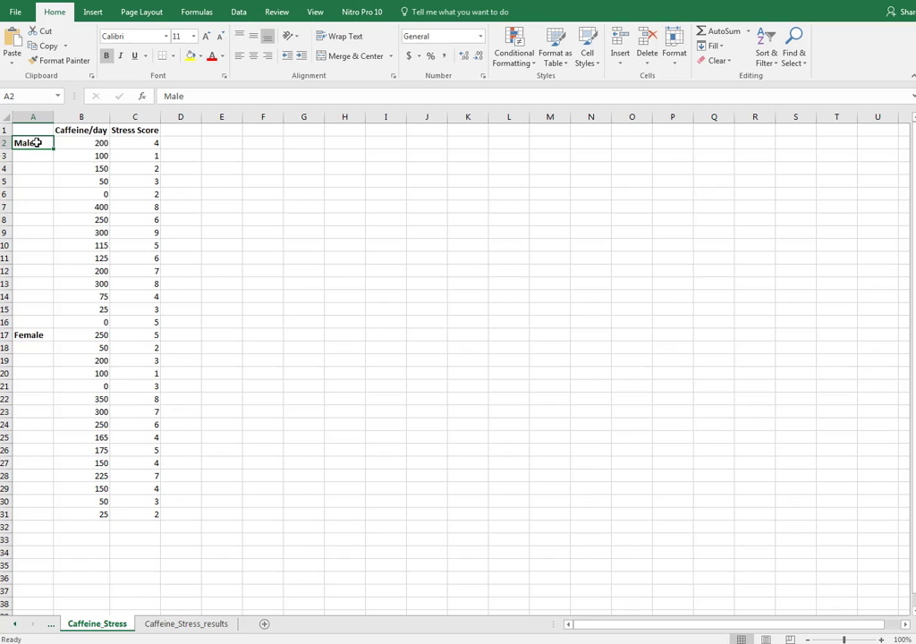
click(35, 118)
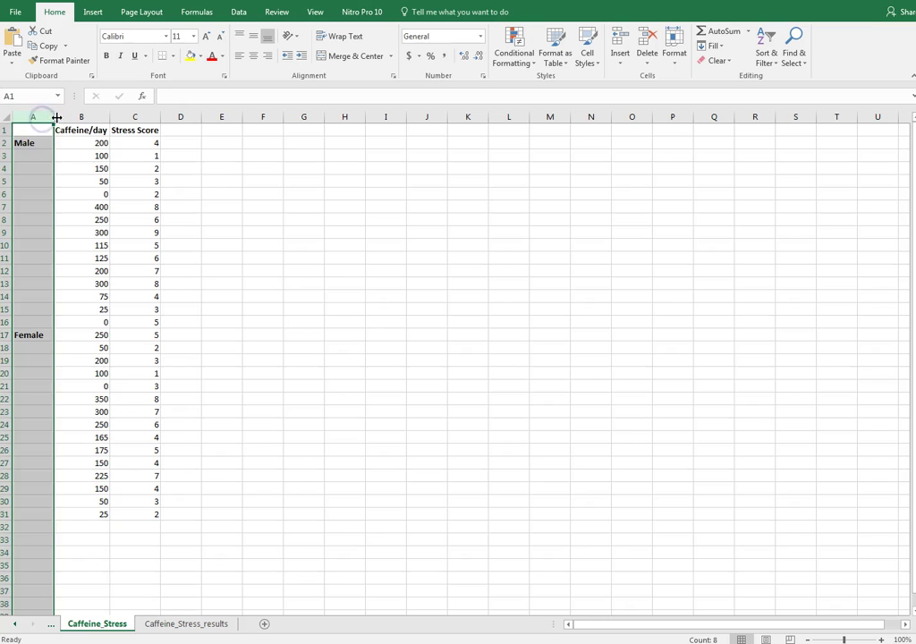
click(80, 116)
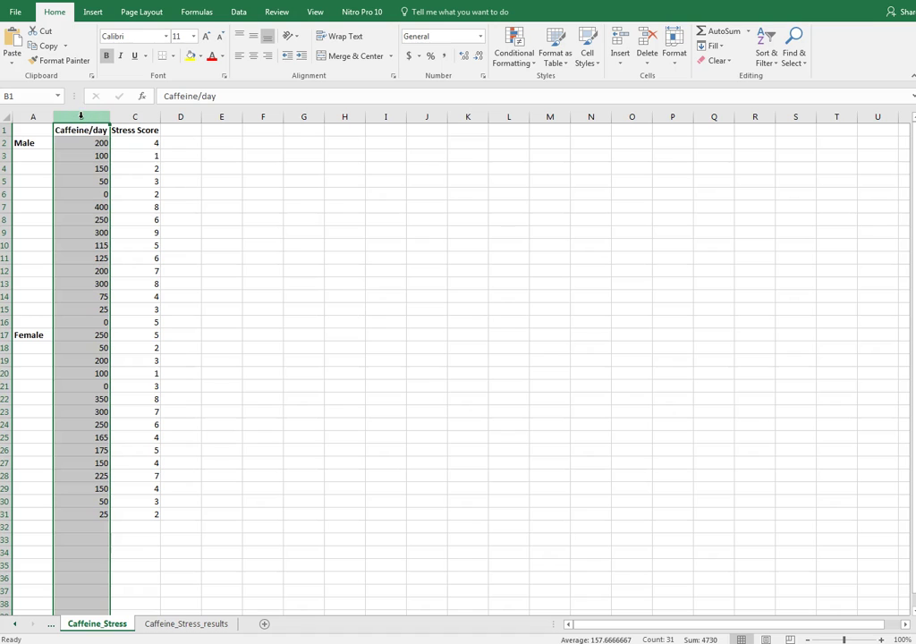
click(133, 117)
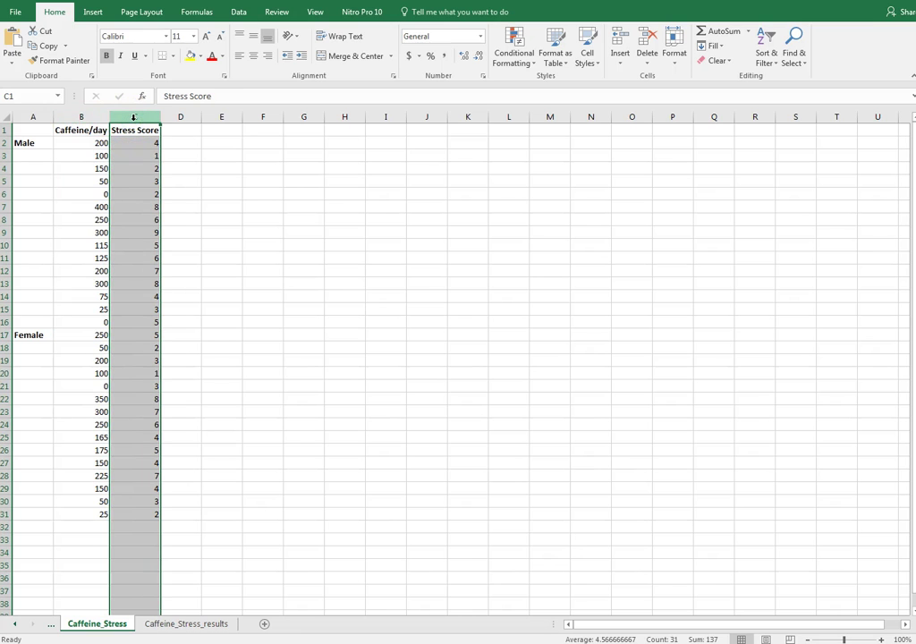
click(38, 119)
drag(39, 119, 69, 120)
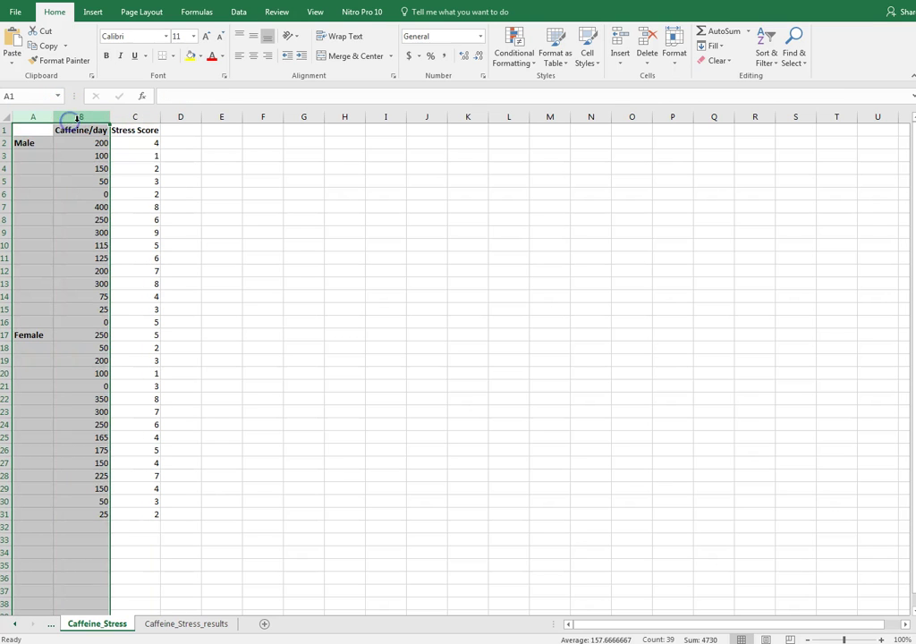
click(135, 116)
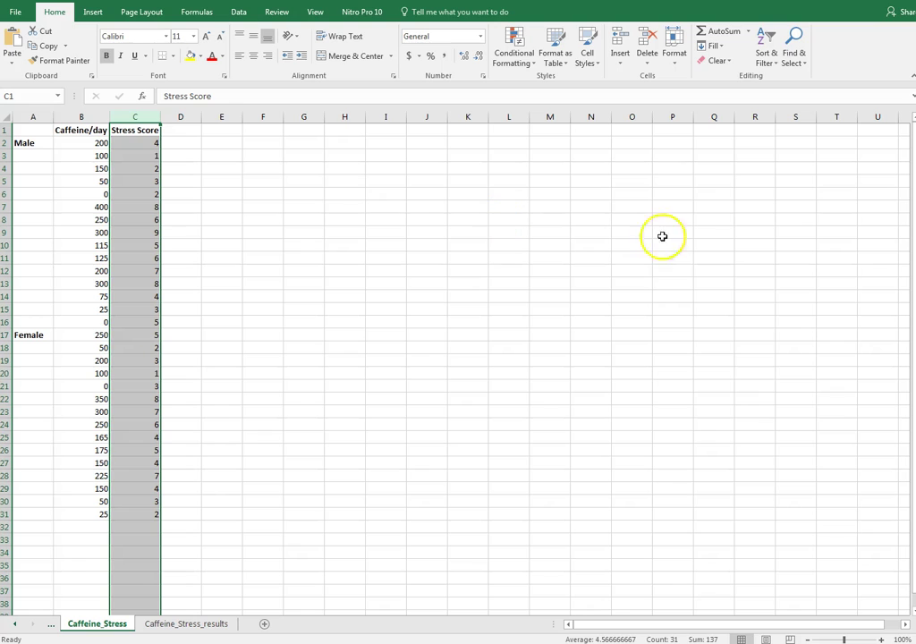
- Switch to Word and outline "Main effects" with "Caffeine-stress score" and "Gender-stress score" lines, followed by an "Interaction" heading, without hypotheses
key(alt+Tab)
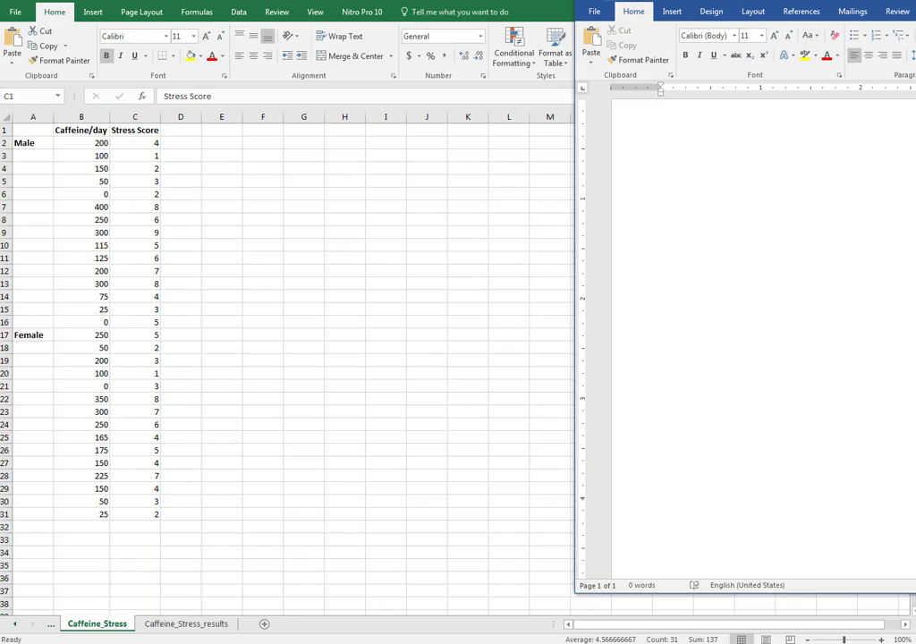
text(Main effects)
key(Return)
key(Return)
key(Return)
text(Interaction)
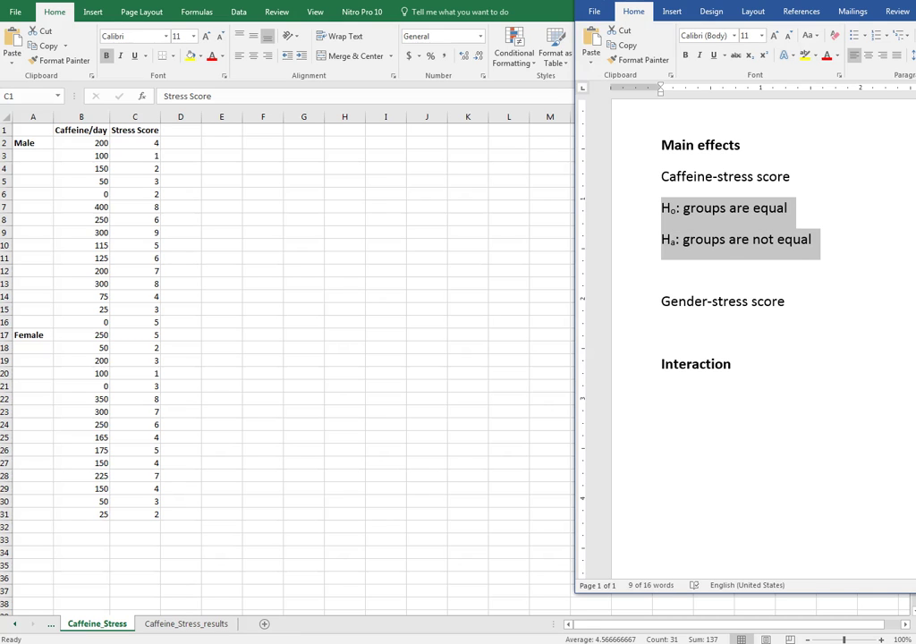
key(Delete)
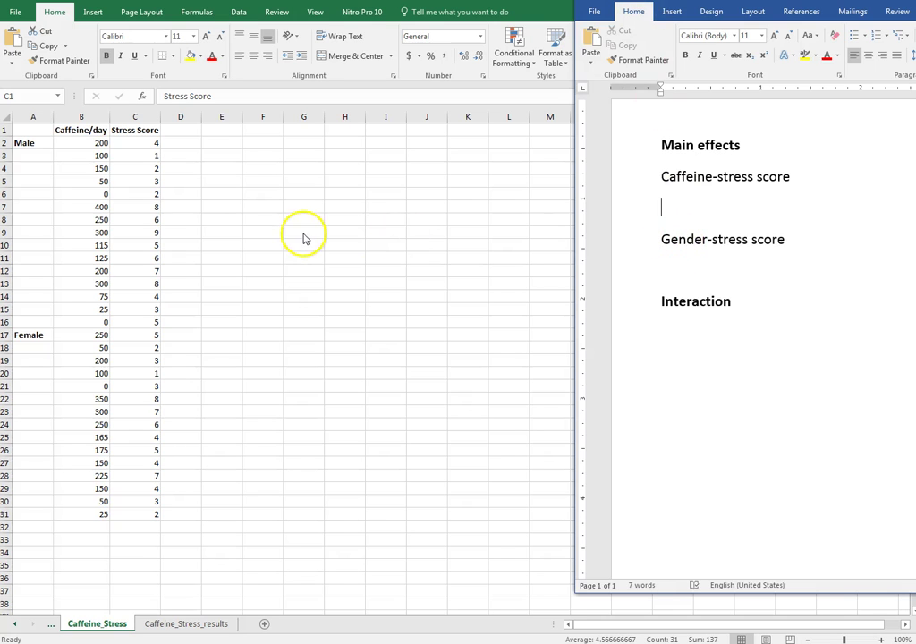
- Return to the Excel data sheet and examine how the Male and Female groups relate to the Caffeine/day values
key(super+Up)
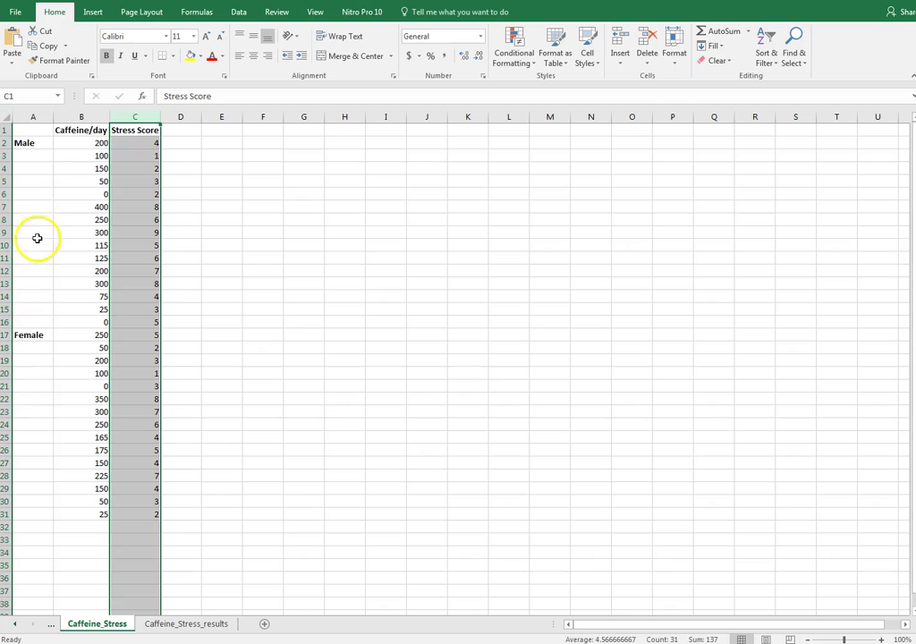
click(81, 145)
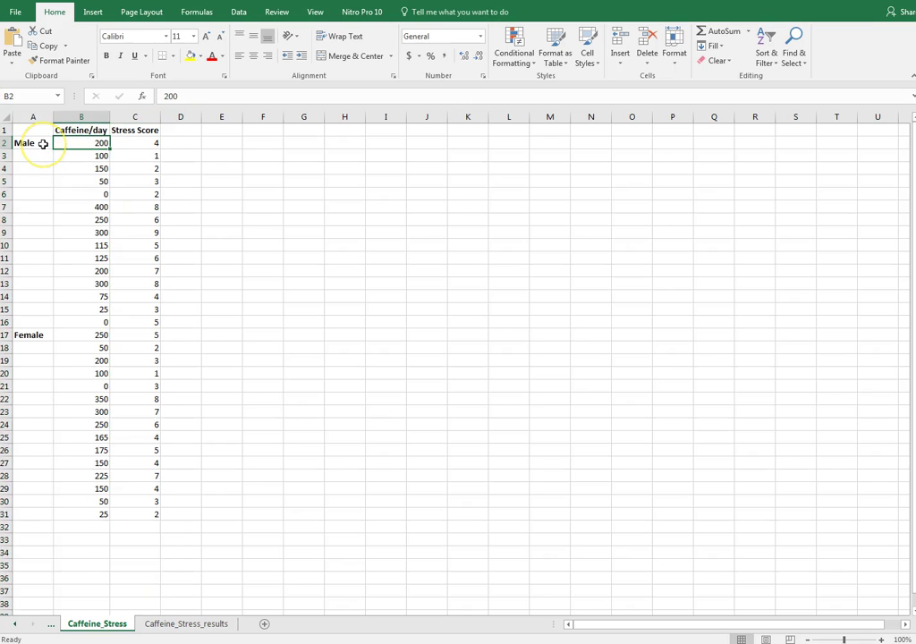
click(82, 117)
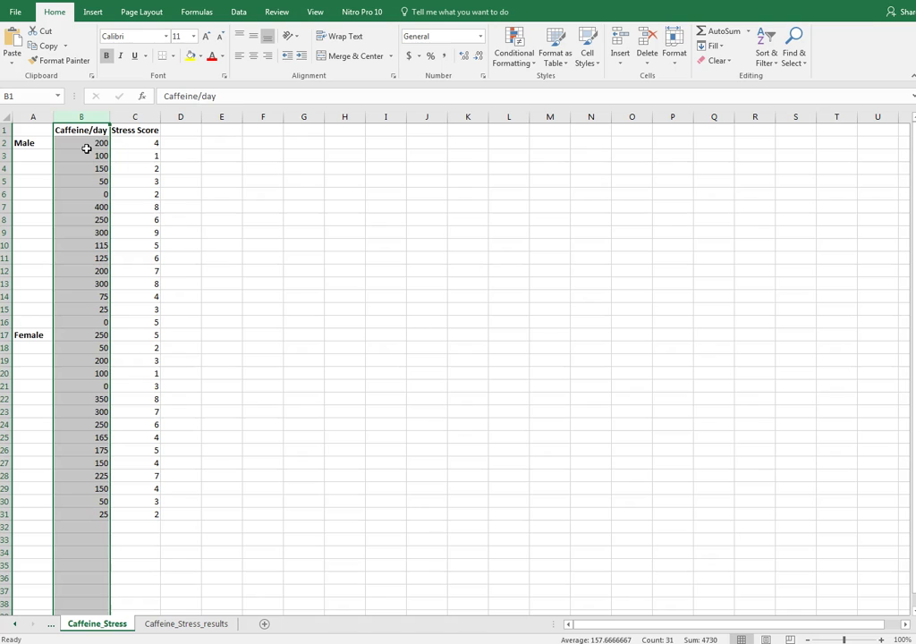
click(33, 336)
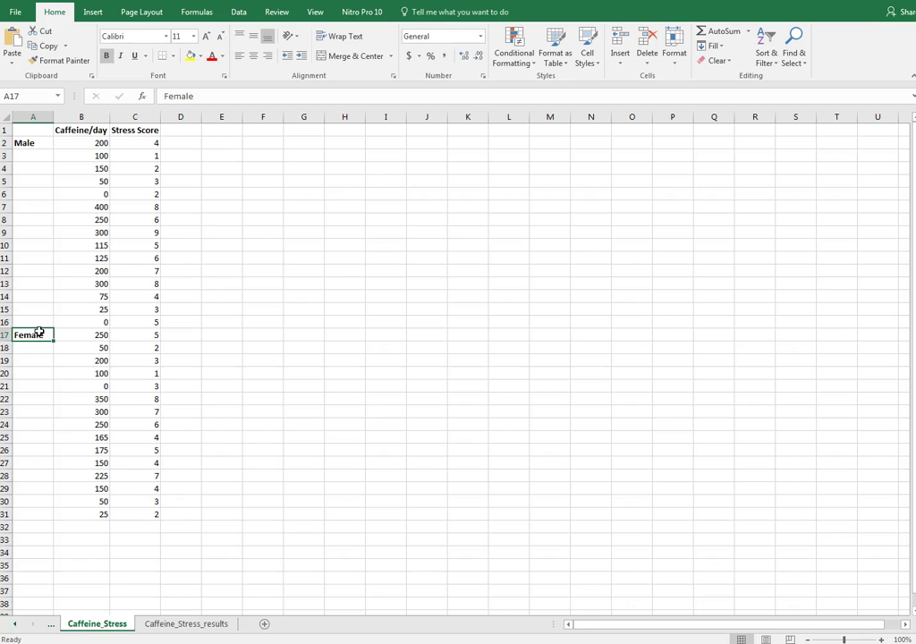
click(37, 121)
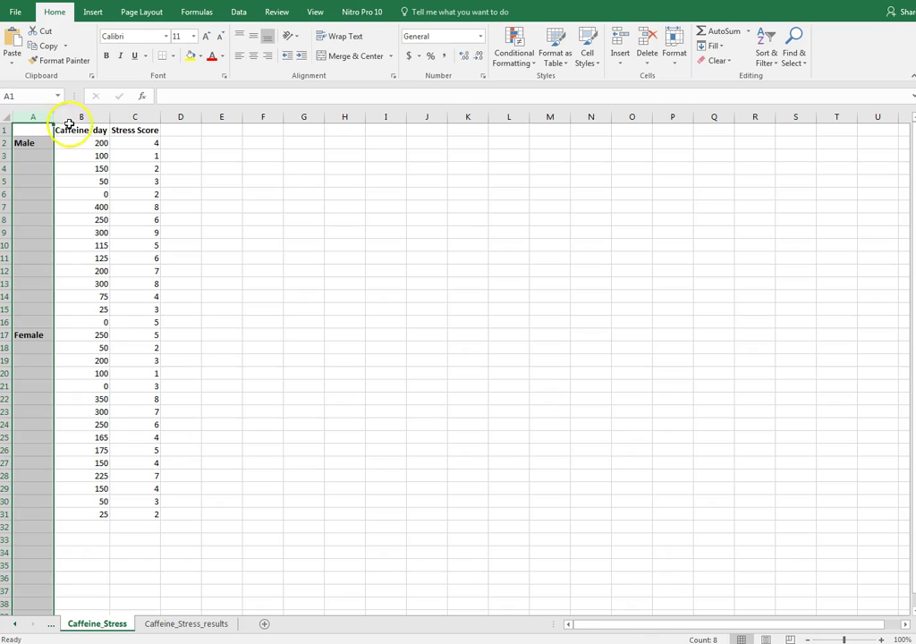
click(72, 121)
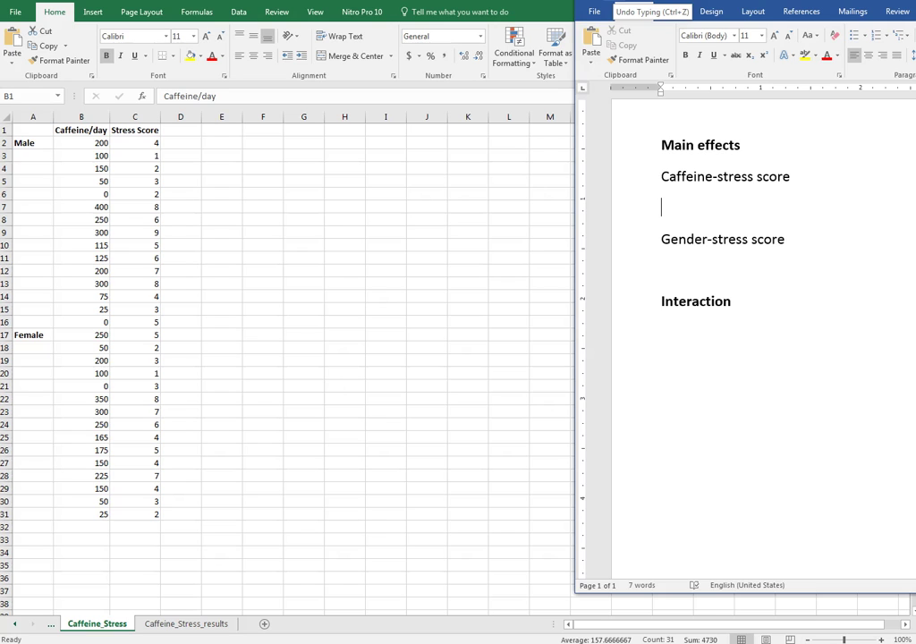
- In Word, put "Ho: groups are equal" and "Ha: groups are not equal" under both Caffeine-stress score and Gender-stress score
key(ctrl+z)
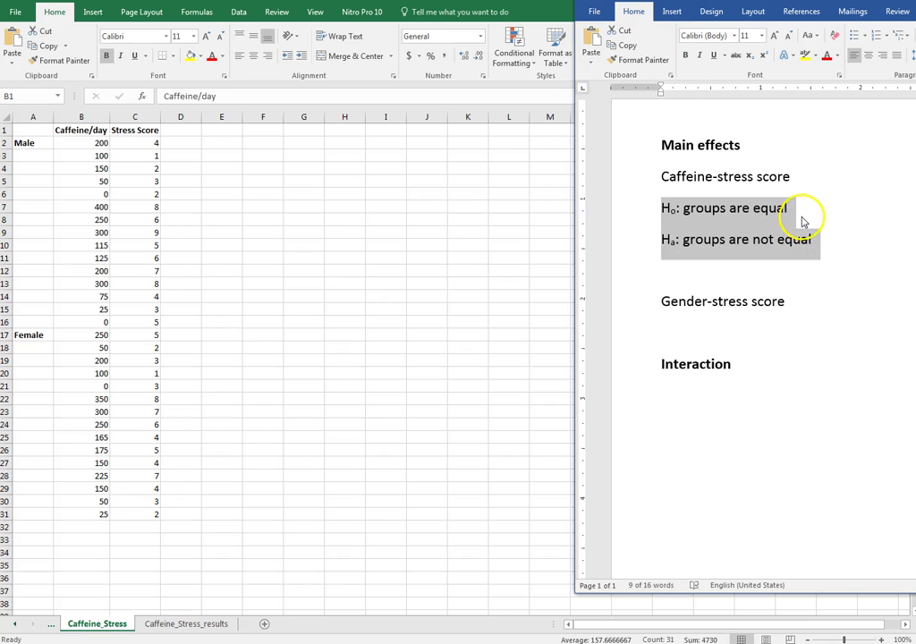
click(706, 206)
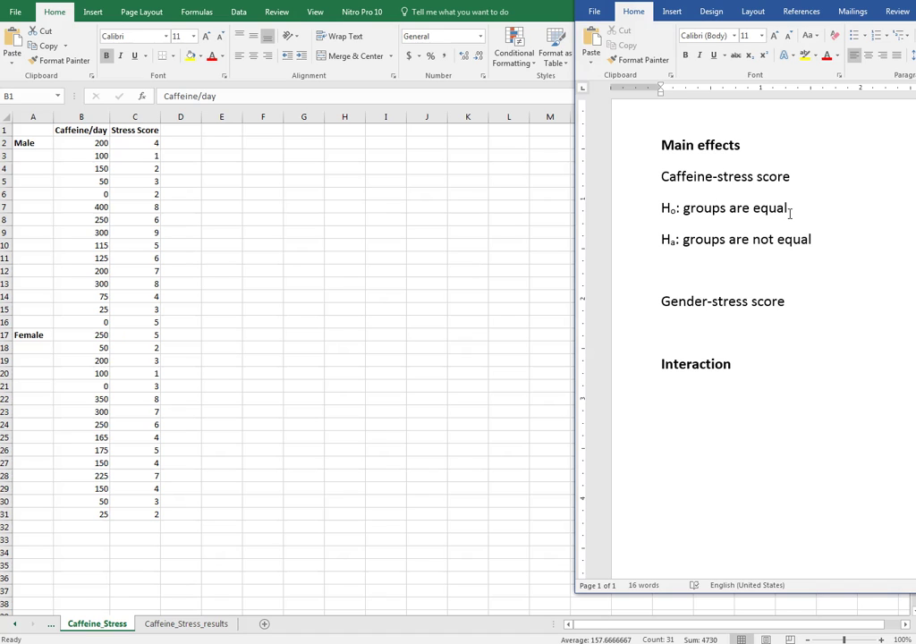
click(732, 235)
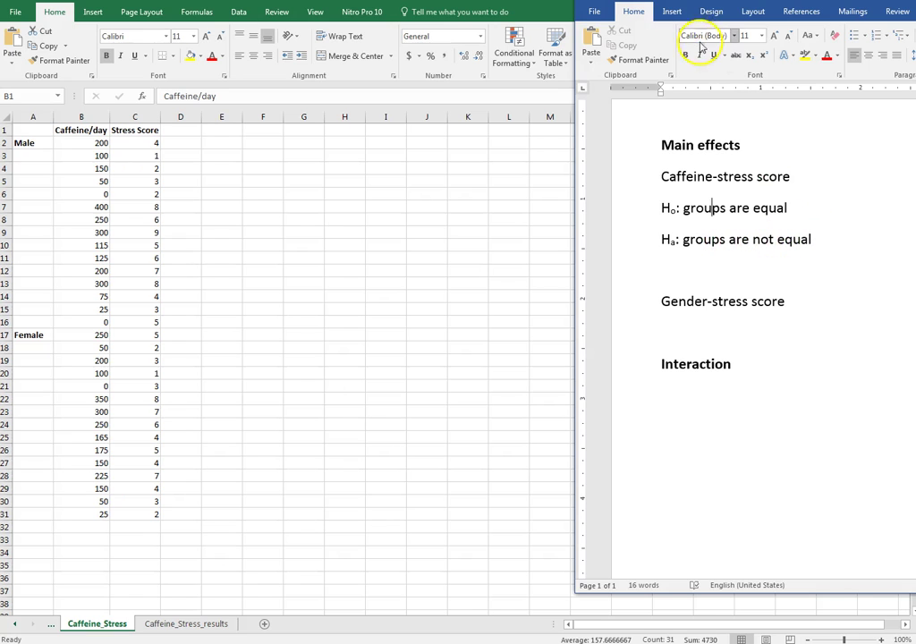
key(ctrl+z)
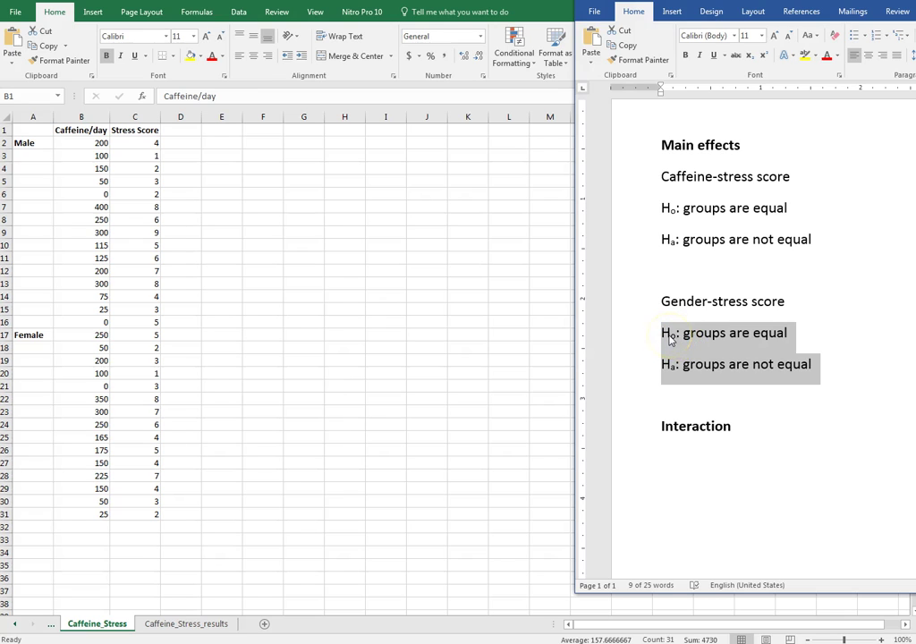
click(669, 338)
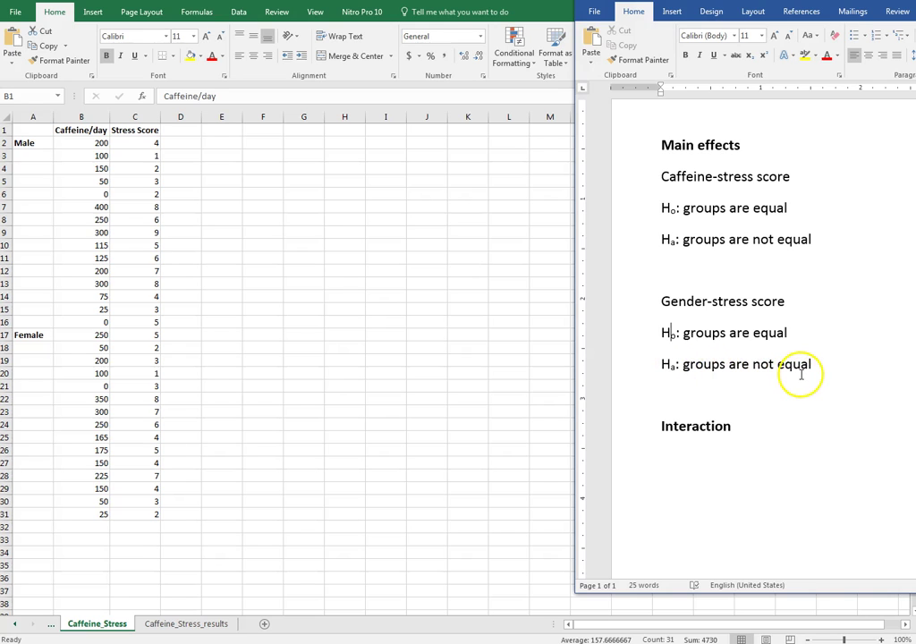
- Add the hypotheses "Ho: there is no interaction" and "Ha: there is interaction" under the Interaction heading
text(Ho:  there is no interaction Ha: there is interaction)
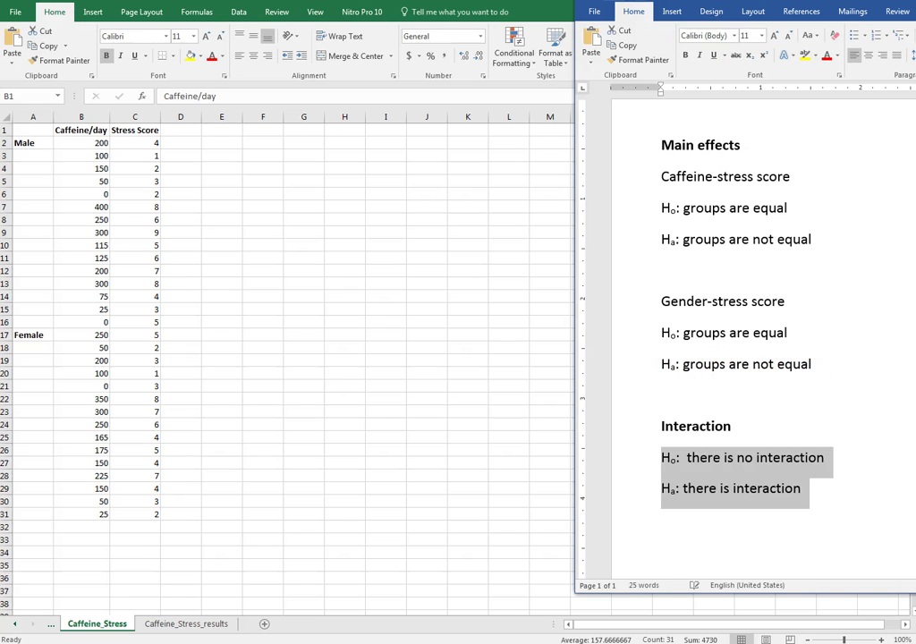
scroll(796, 374, down, 1)
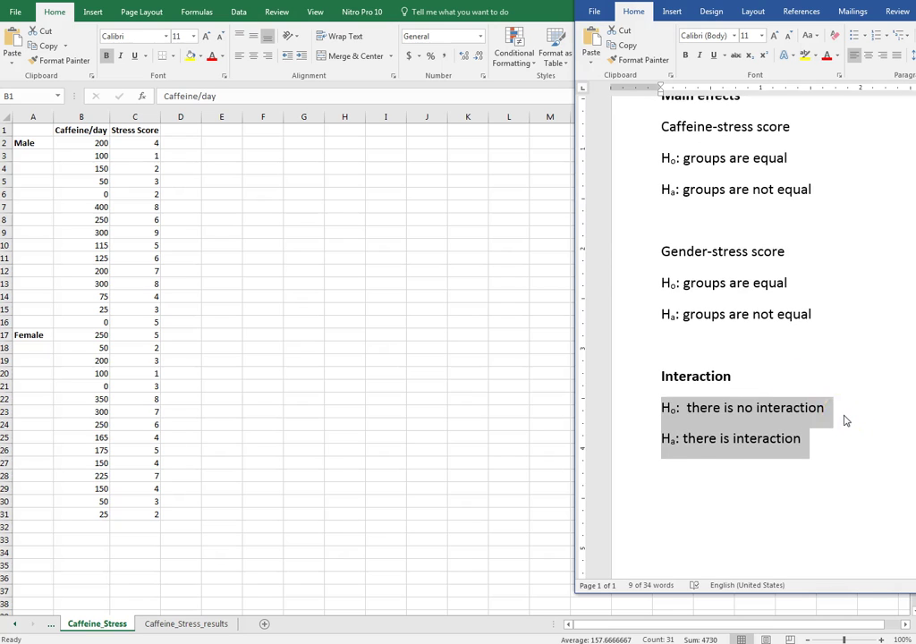
click(802, 407)
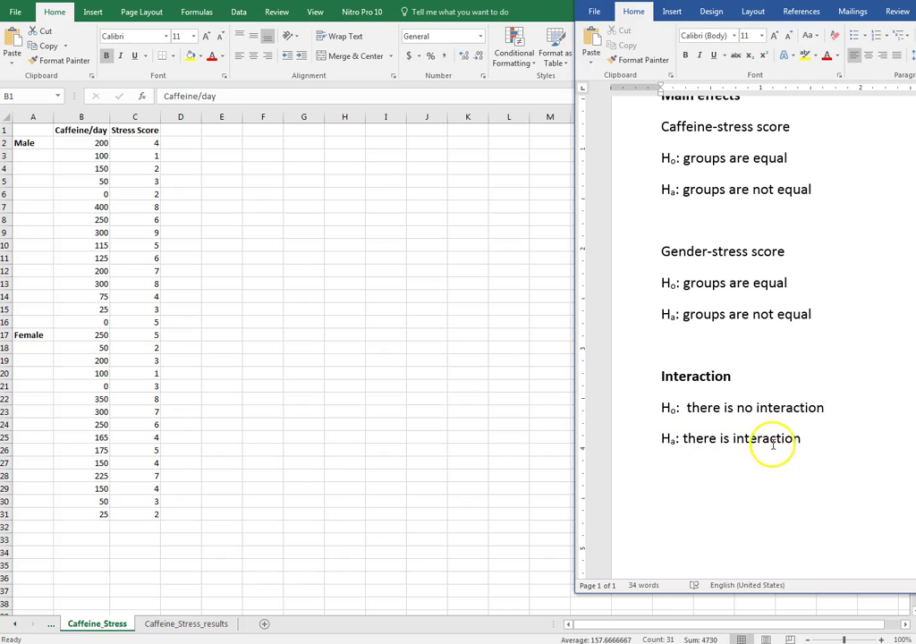
scroll(836, 461, up, 1)
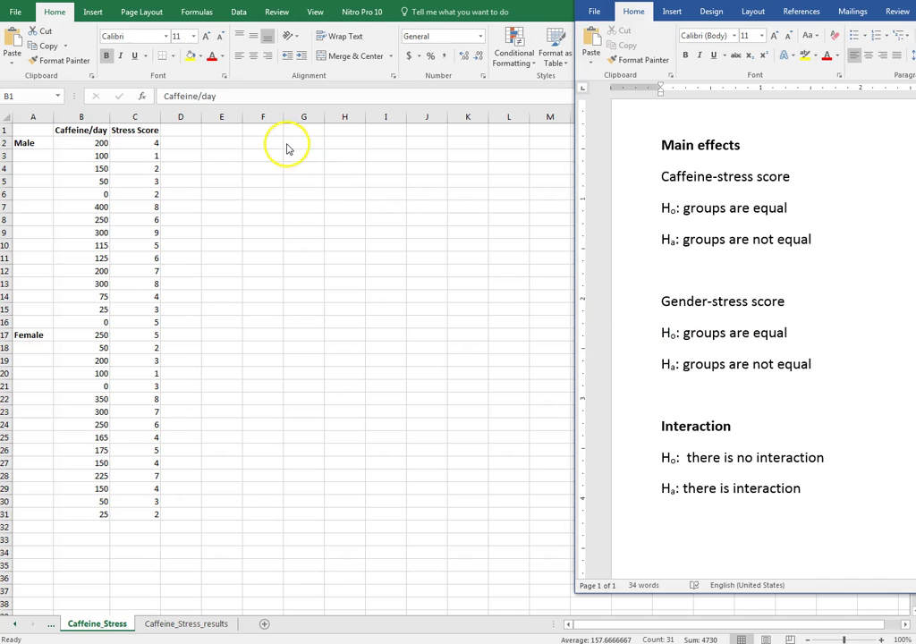
- Switch to Excel and start the Anova: Two-Factor With Replication analysis from the data analysis tools
click(227, 212)
click(227, 208)
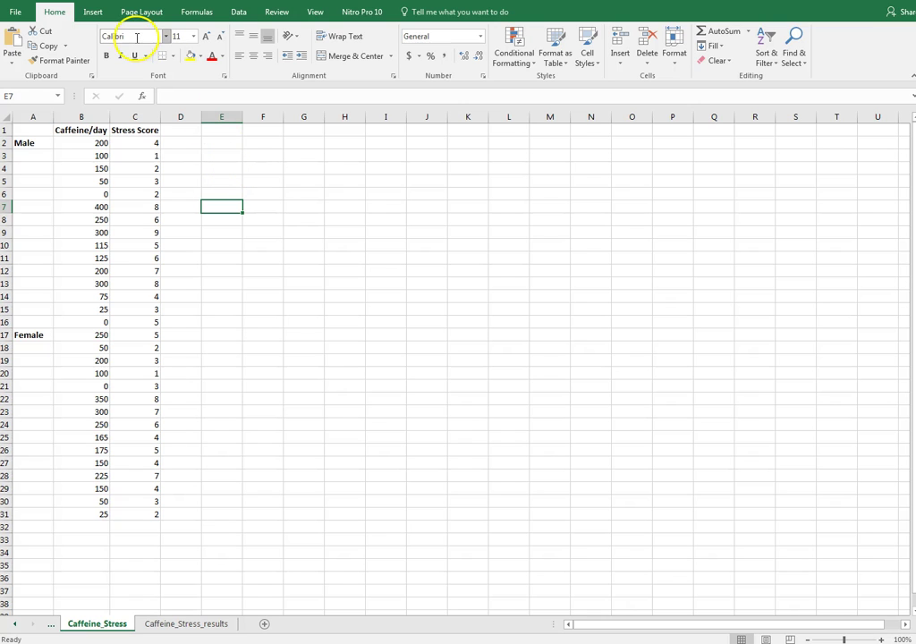
click(239, 14)
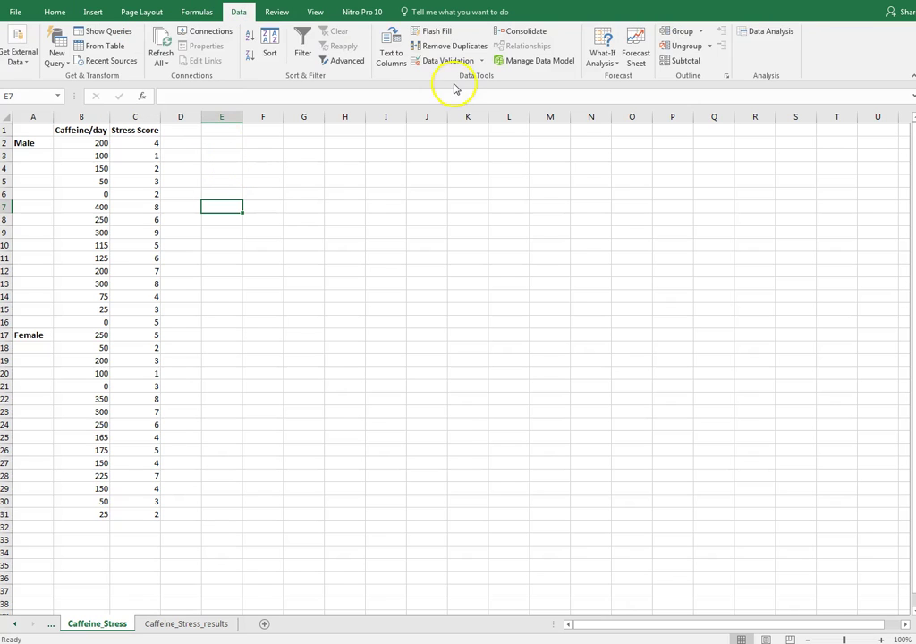
click(761, 34)
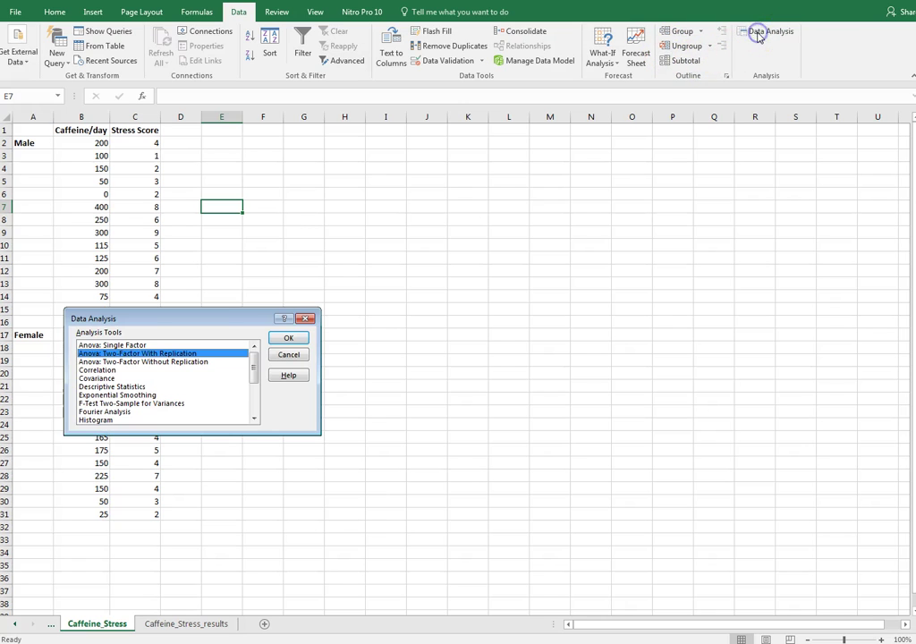
click(191, 355)
click(288, 340)
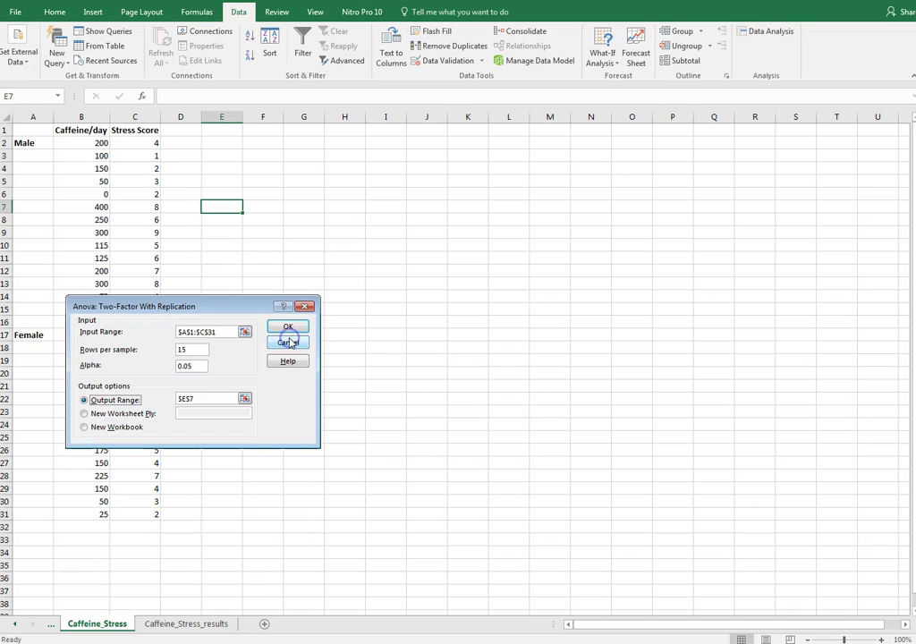
- Set the ANOVA input range to $A$1:$C$31, with 15 rows per sample and an alpha of 0.05
click(244, 332)
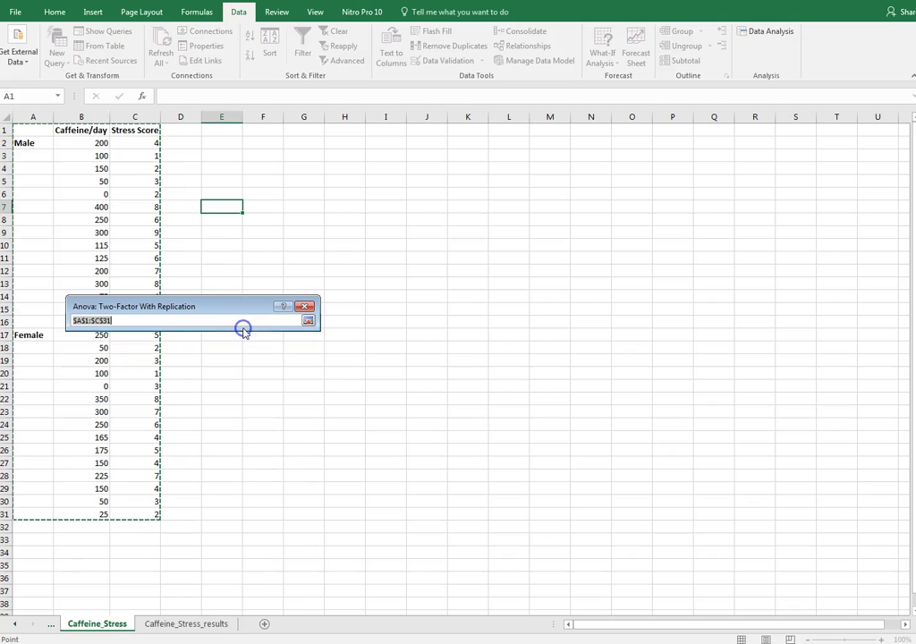
drag(33, 129, 125, 514)
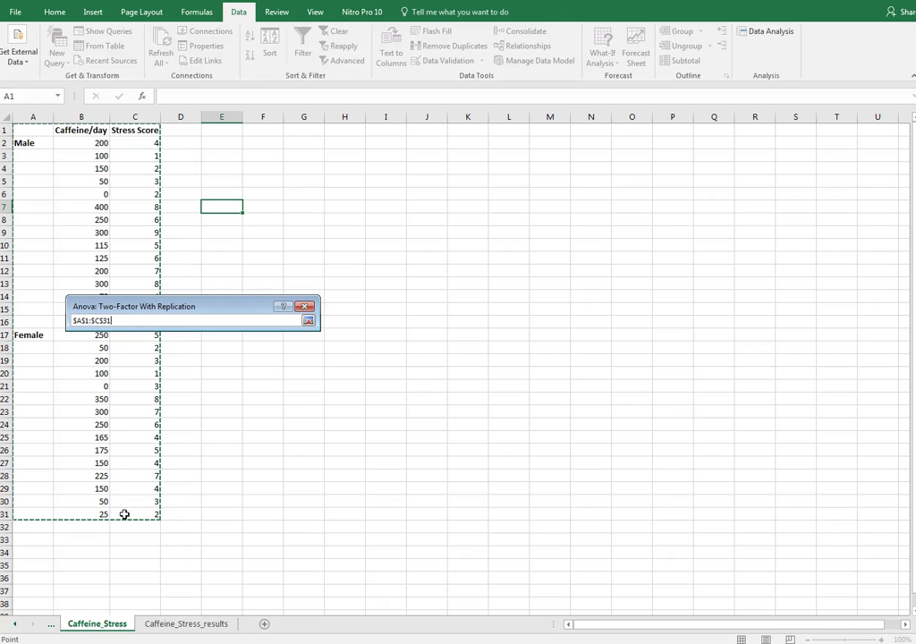
drag(125, 515, 124, 515)
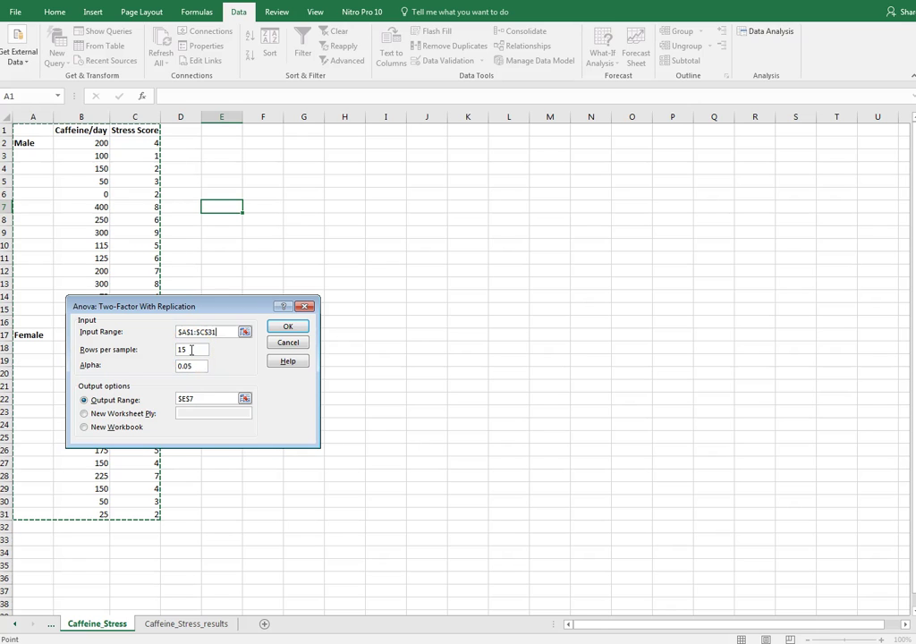
click(187, 349)
click(179, 349)
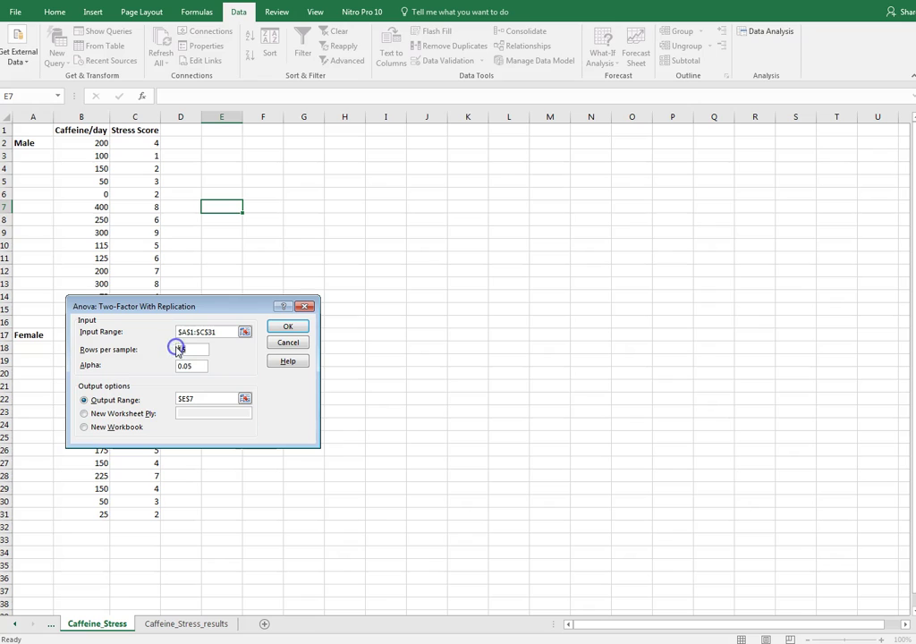
click(199, 365)
double_click(200, 365)
text(0.0)
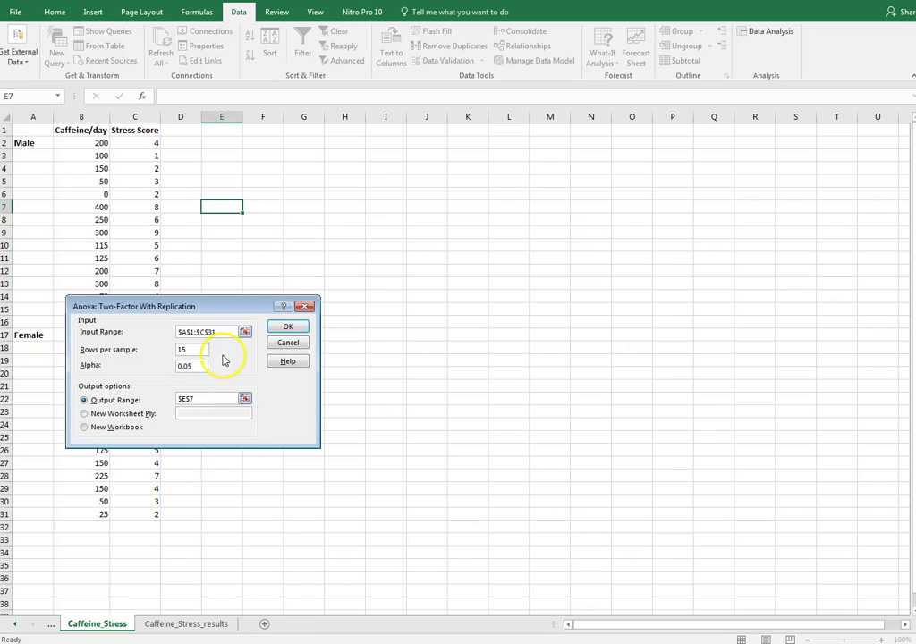
click(190, 348)
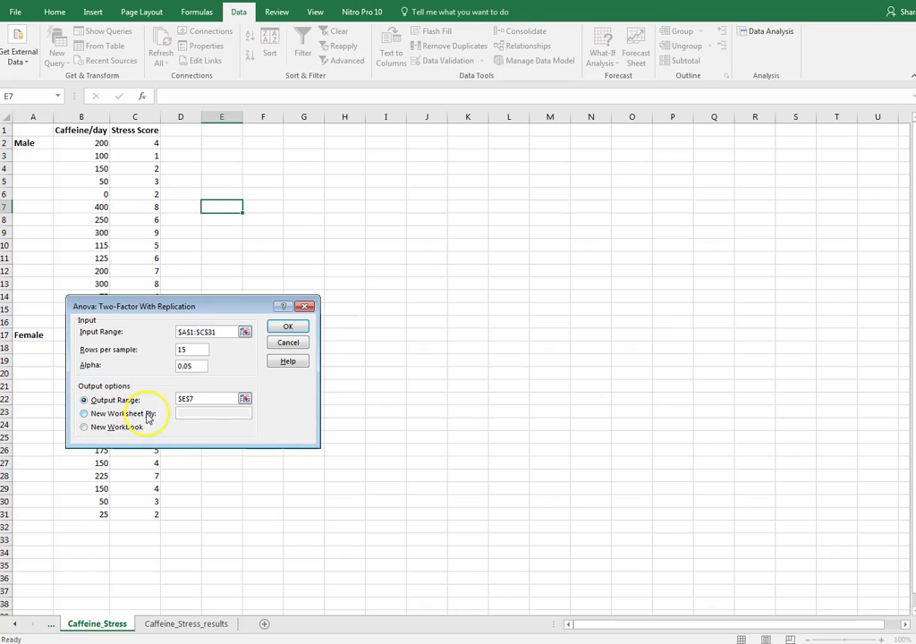
- Set the output range to cell $E$7 and run the two-factor ANOVA
click(242, 403)
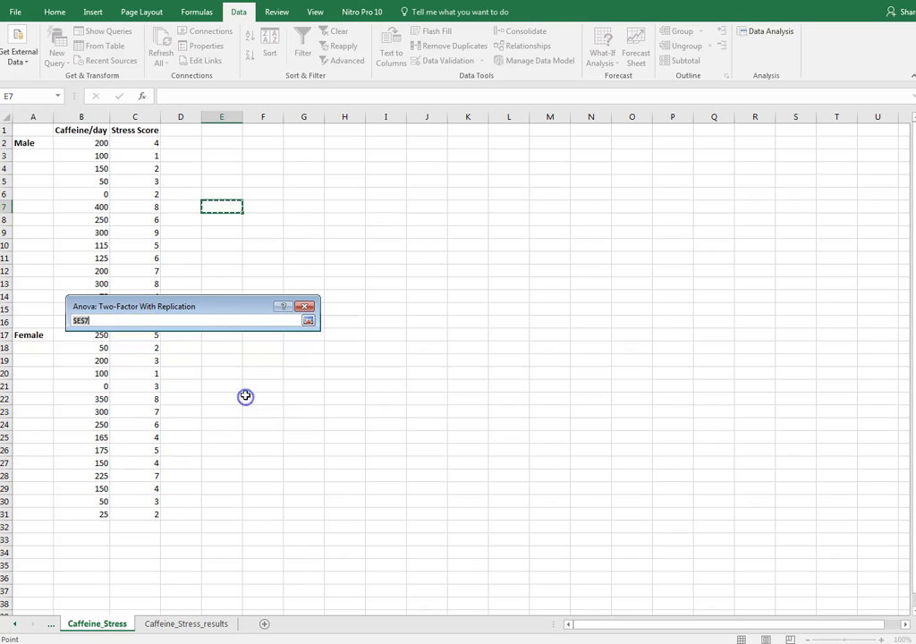
click(215, 205)
key(Return)
click(286, 328)
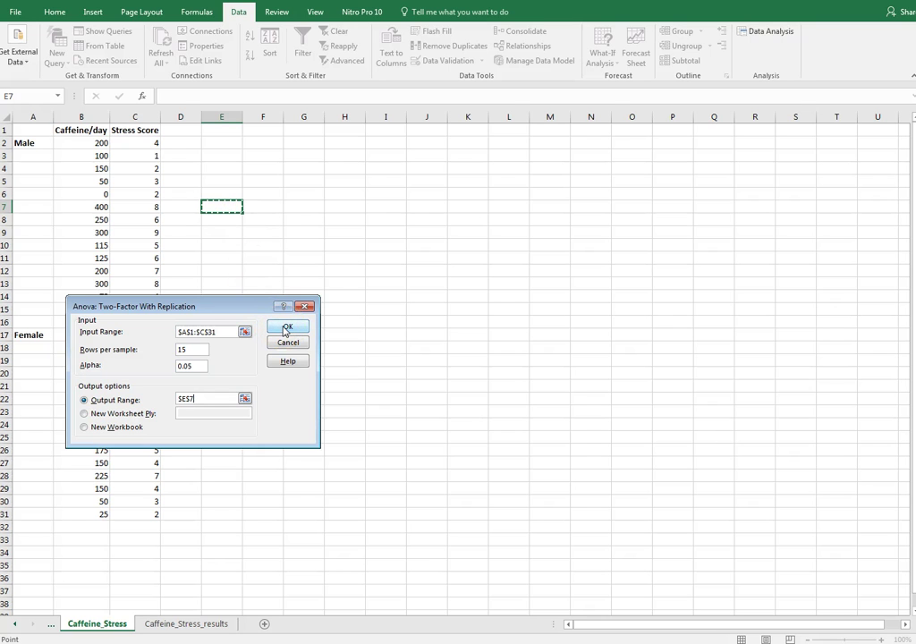
click(286, 328)
click(447, 334)
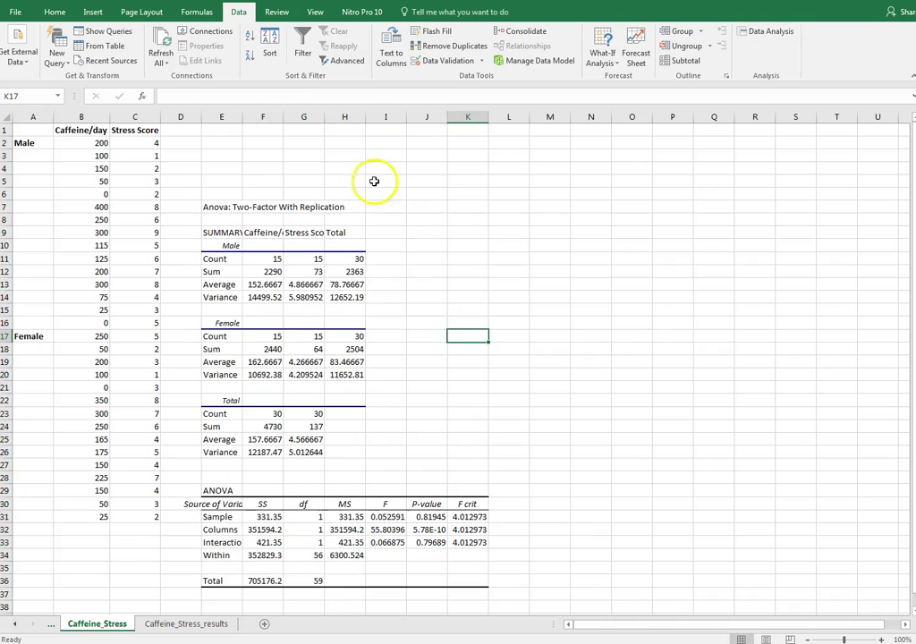
- Widen columns E, H and G so the ANOVA output's labels and values have more room
drag(242, 117, 267, 122)
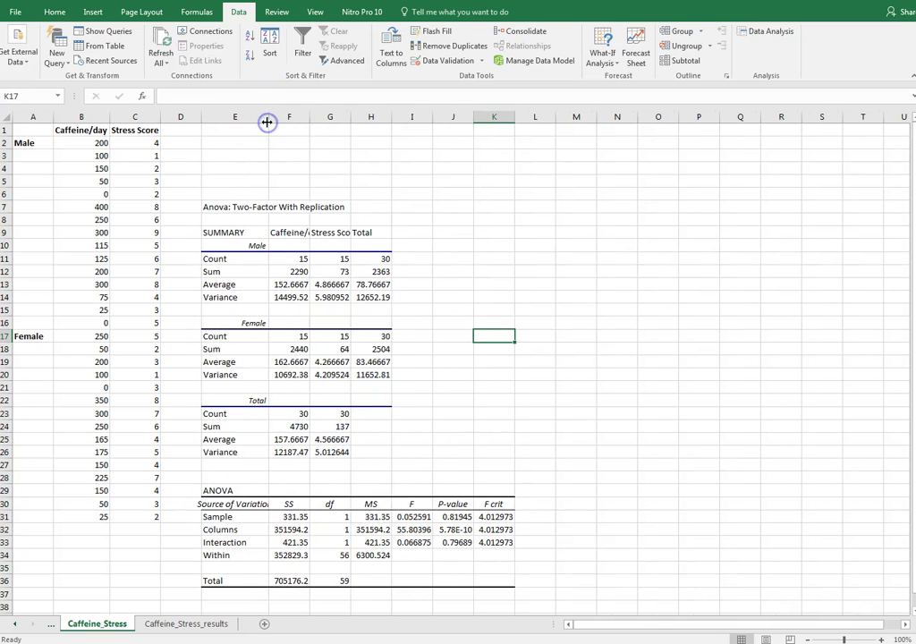
drag(391, 122, 447, 117)
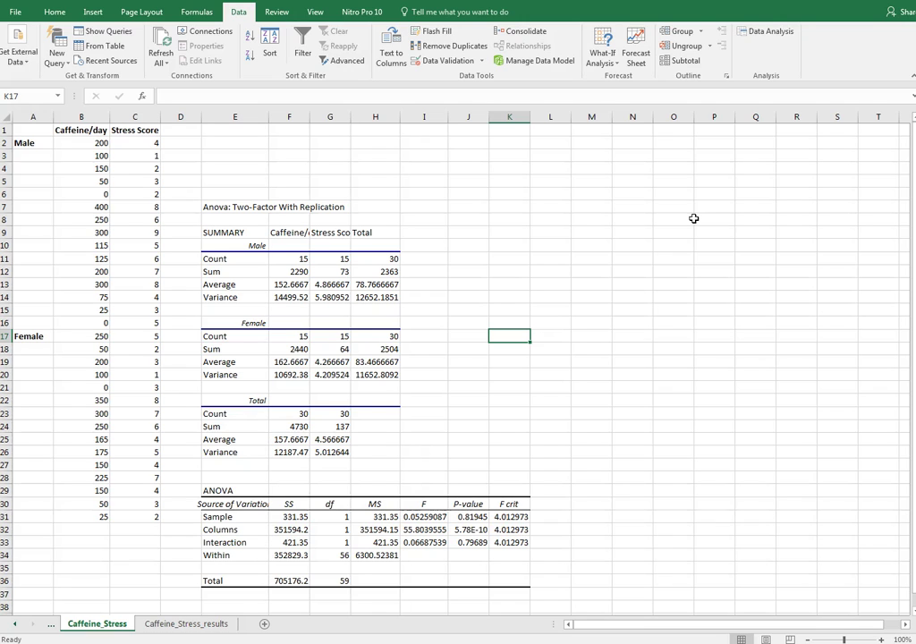
mouse_move(351, 117)
mouse_down()
mouse_move(374, 117)
mouse_move(366, 118)
mouse_up()
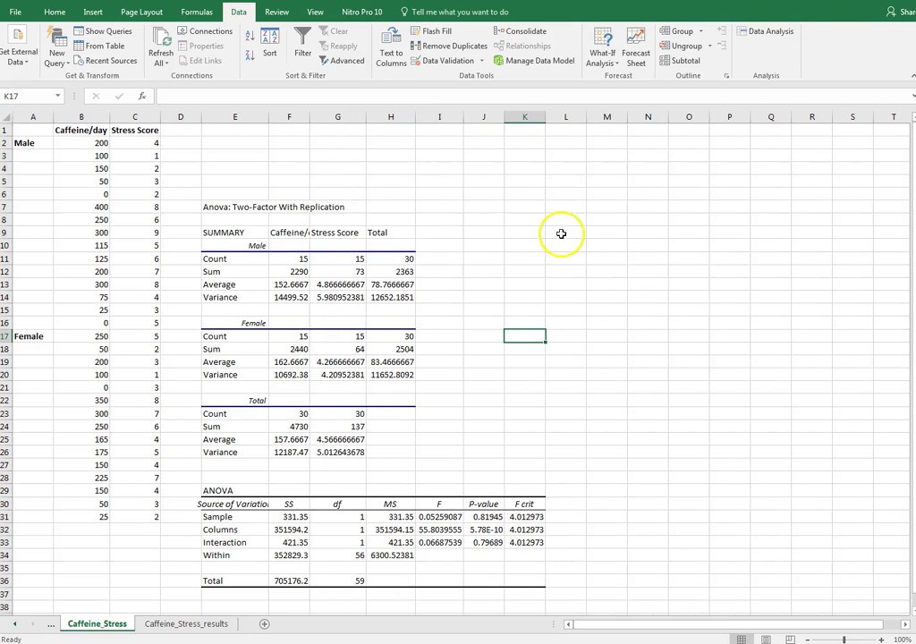
- Switch to Word and review the null hypotheses for the interaction and the caffeine main effect alongside the ANOVA output
key(alt+Tab)
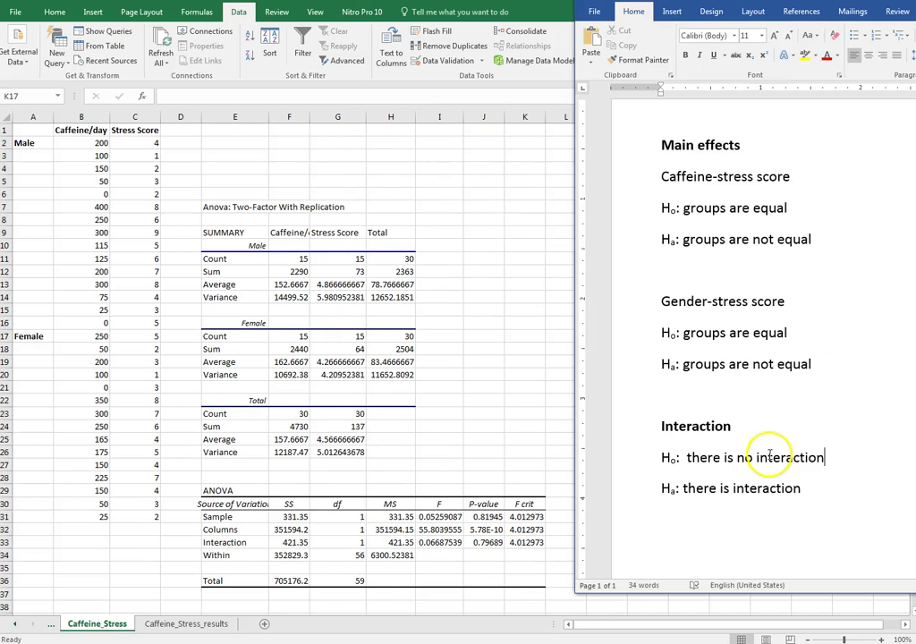
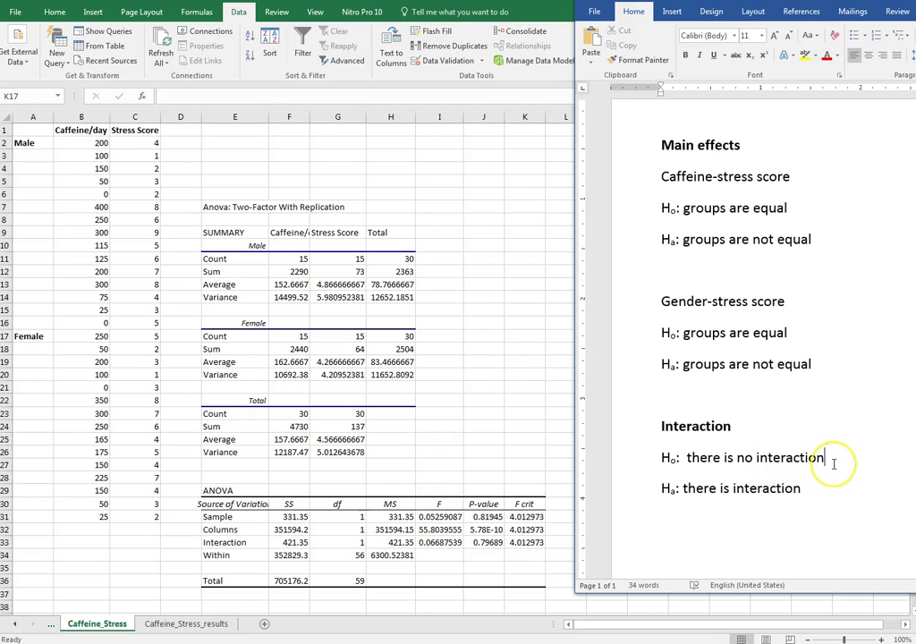
drag(834, 464, 663, 458)
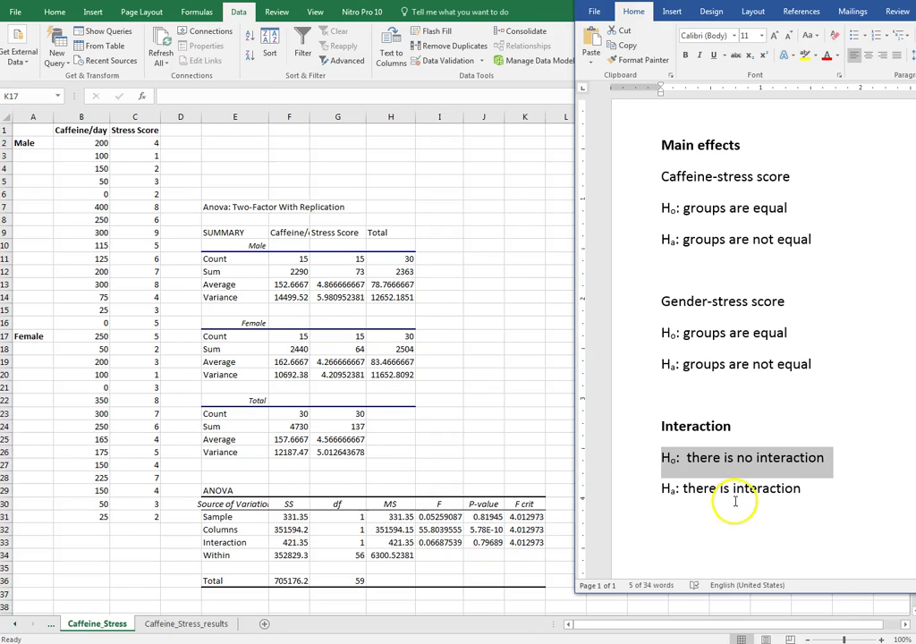
click(778, 468)
click(820, 456)
drag(820, 456, 666, 458)
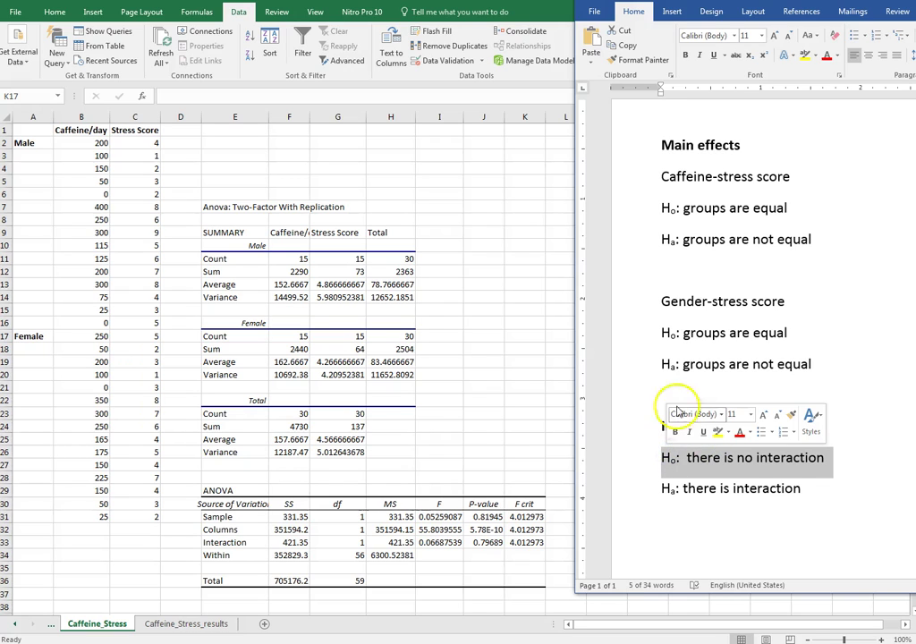
drag(661, 207, 772, 213)
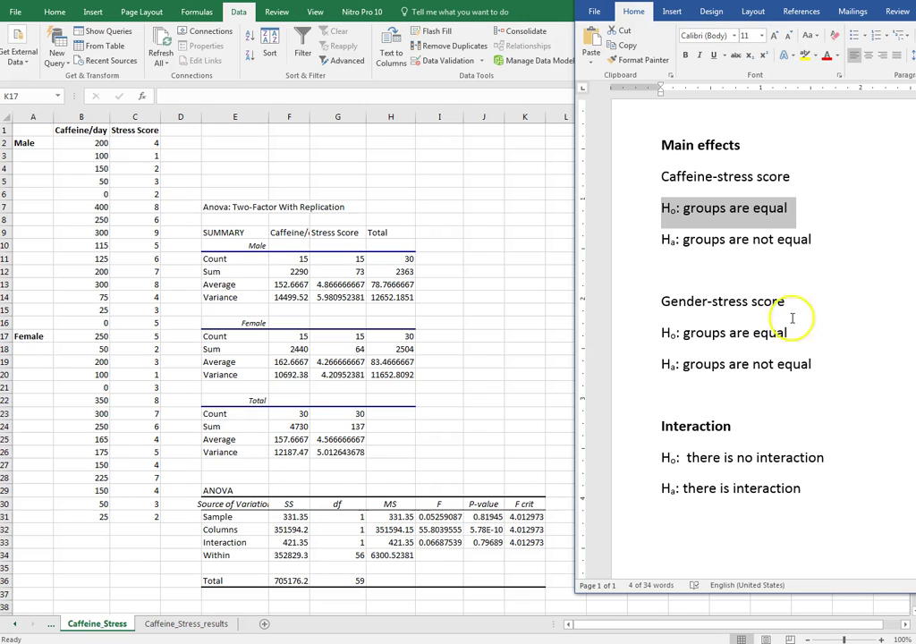
drag(828, 459, 663, 458)
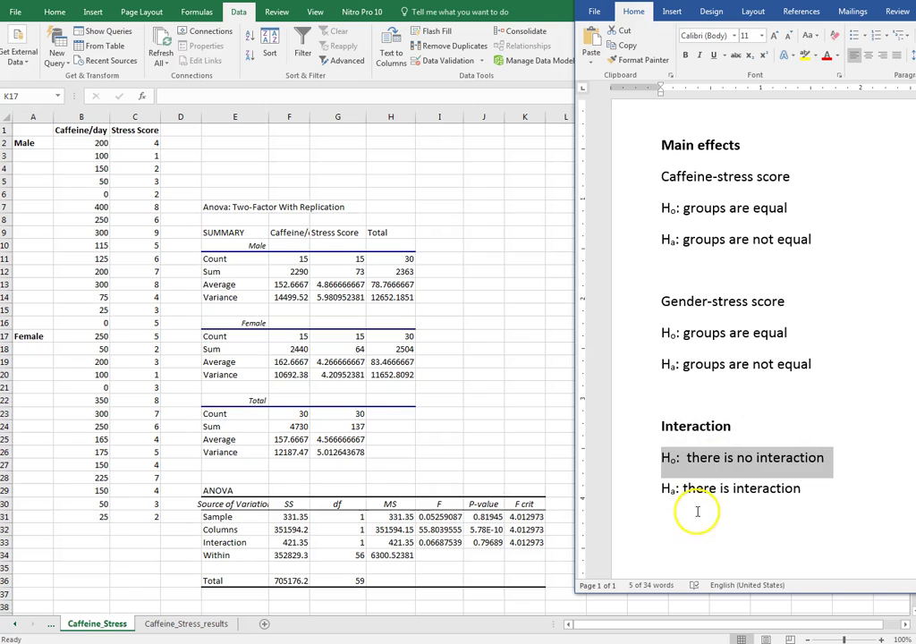
key(alt+Tab)
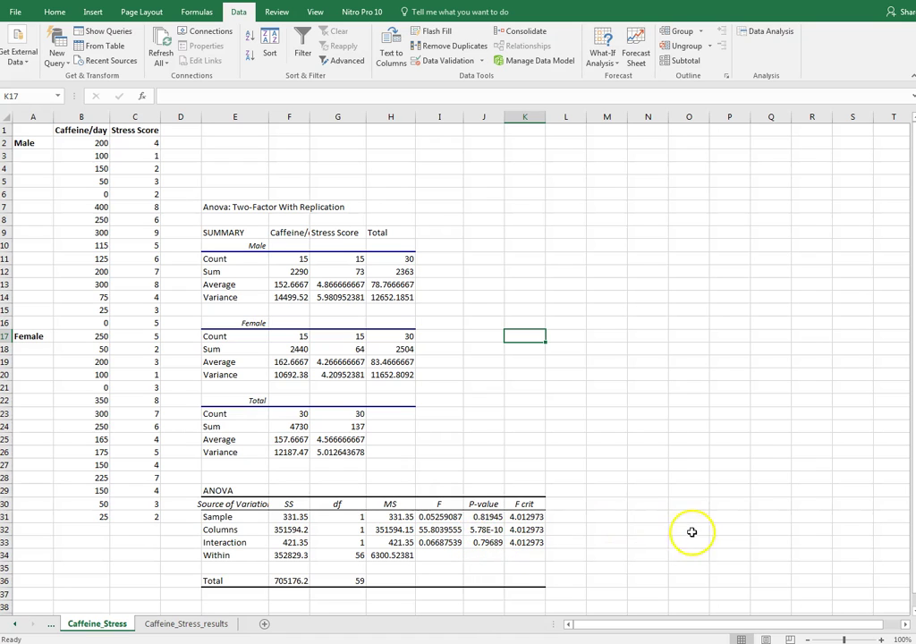
key(alt+Tab)
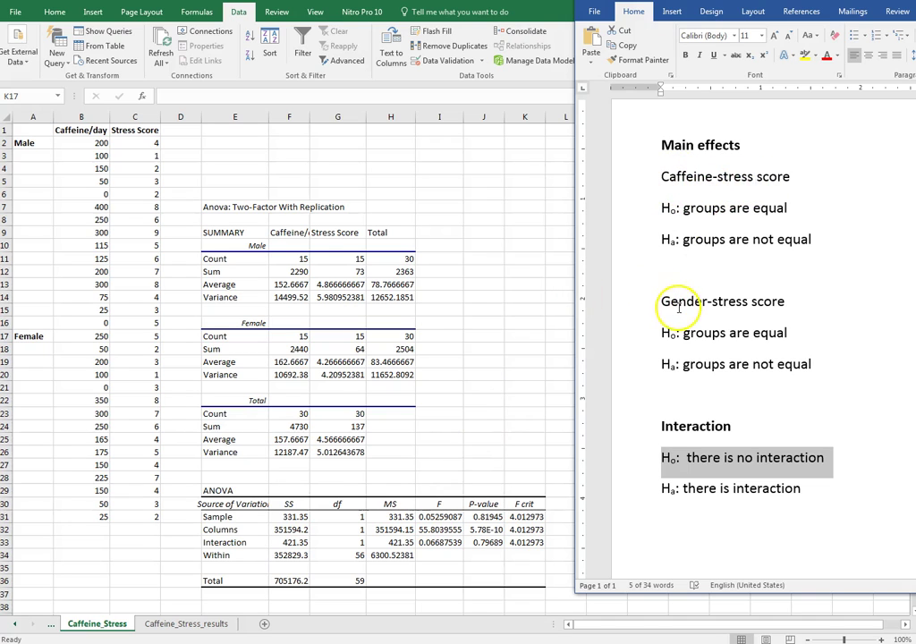
- Return to Excel and relate the ANOVA table's Sample and Columns sources to the Caffeine/day and Stress Score data columns
click(251, 516)
click(227, 516)
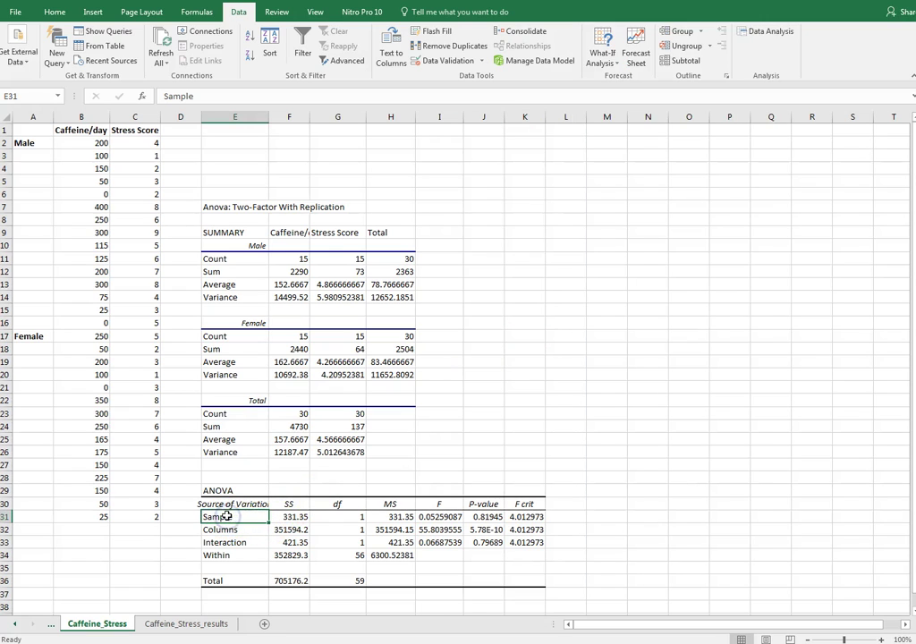
click(228, 530)
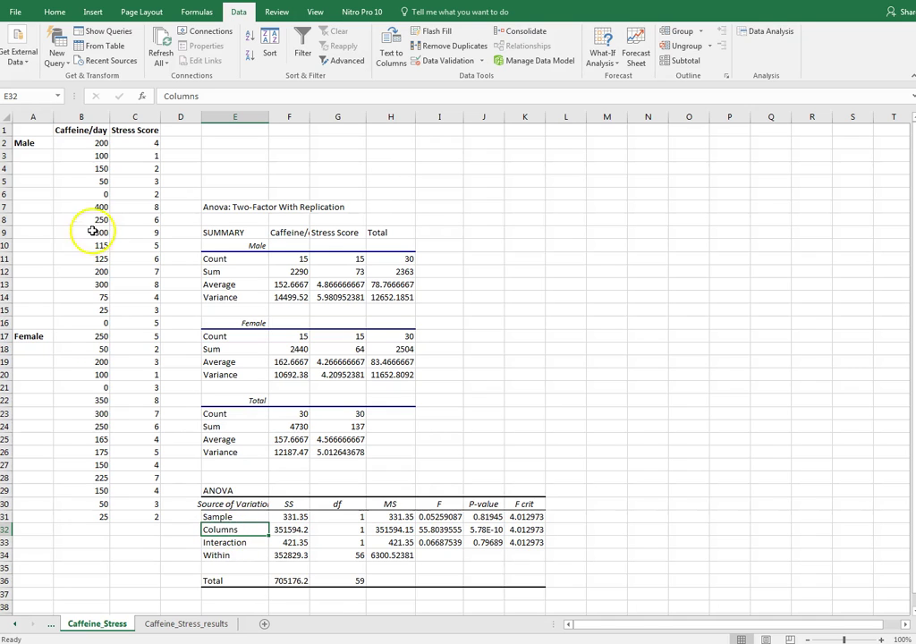
click(90, 115)
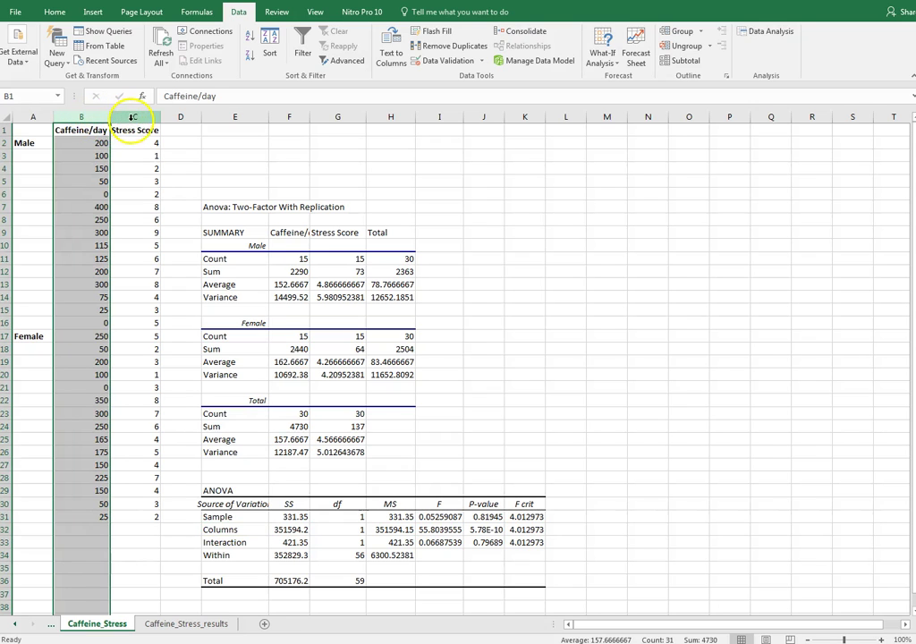
click(136, 118)
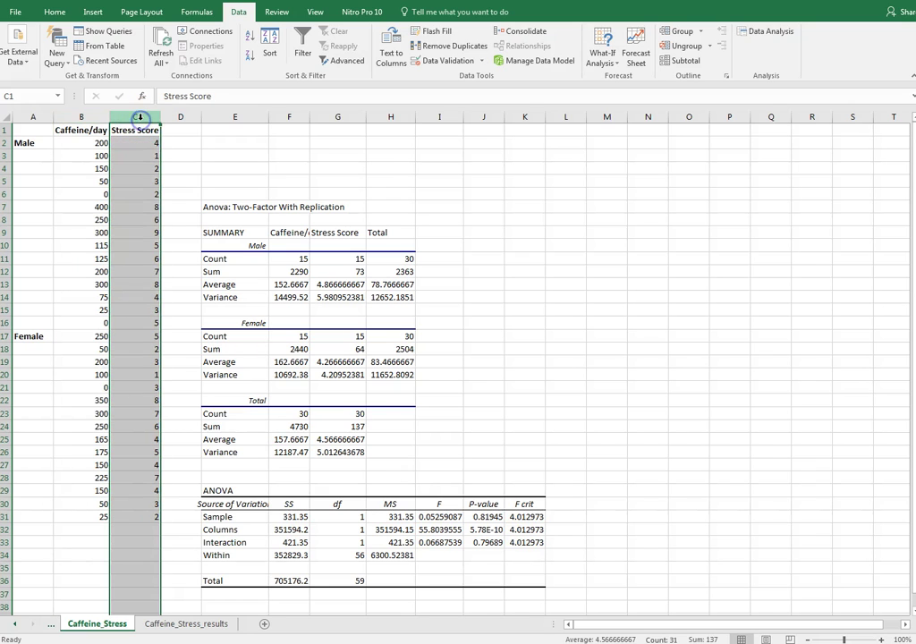
click(90, 117)
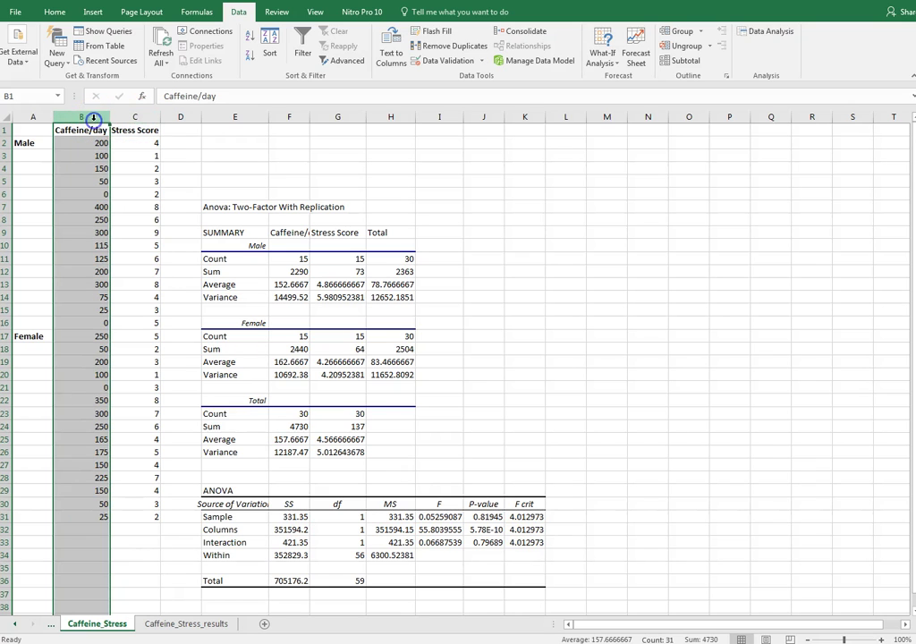
click(90, 116)
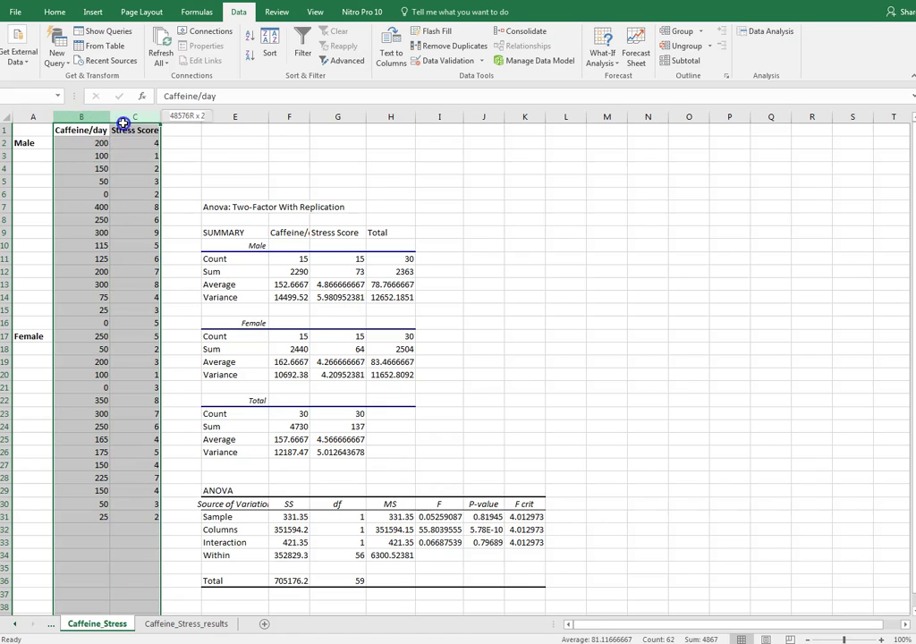
drag(91, 116, 123, 119)
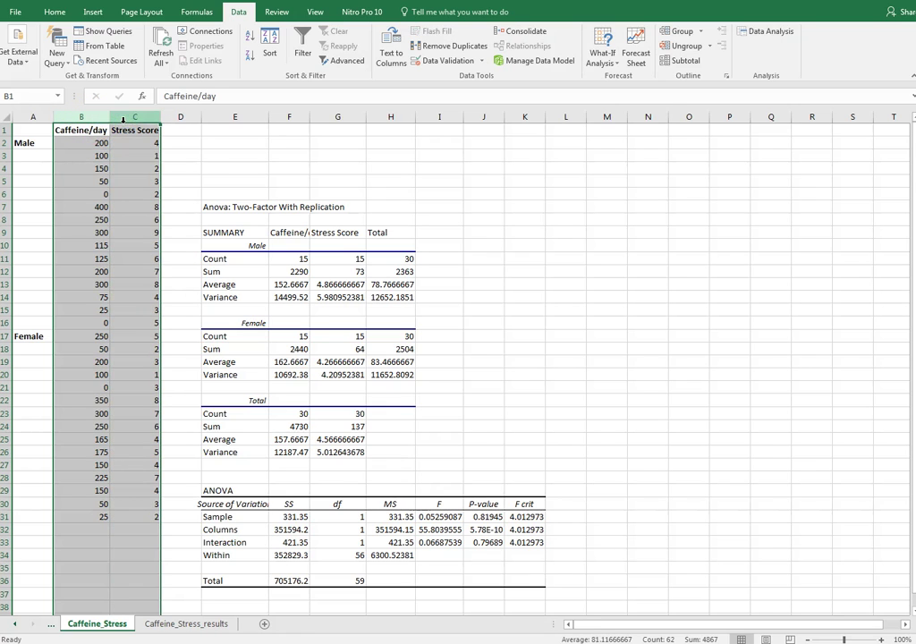
- Examine the Columns row's F, P-value and F crit, and compare them with the Caffeine-stress score alternative hypothesis in Word
click(289, 529)
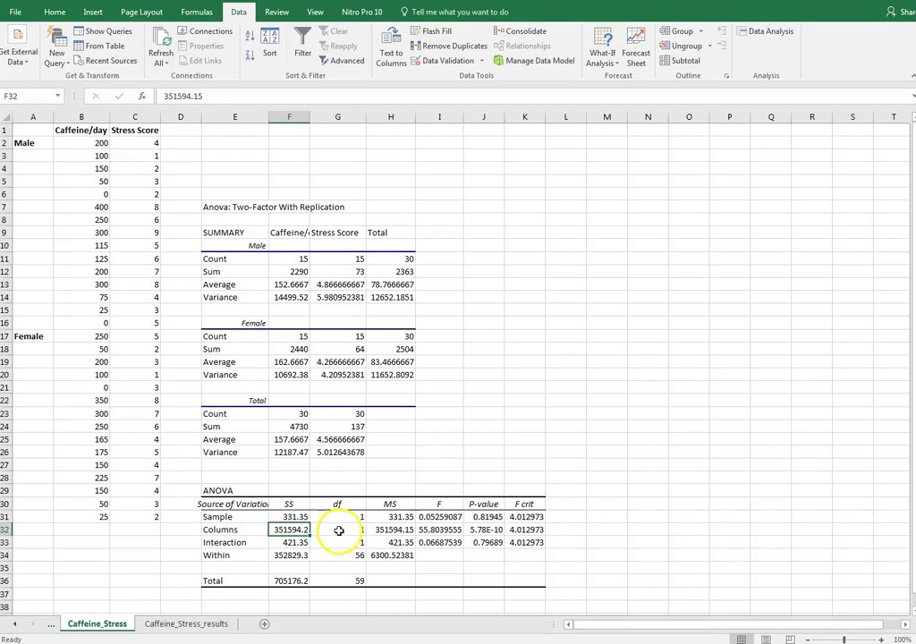
click(430, 533)
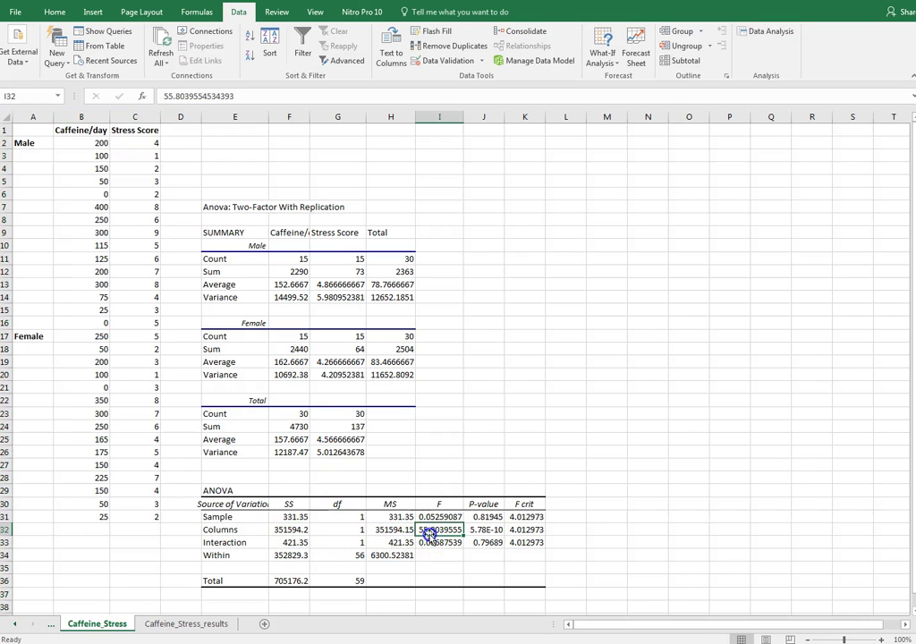
click(445, 529)
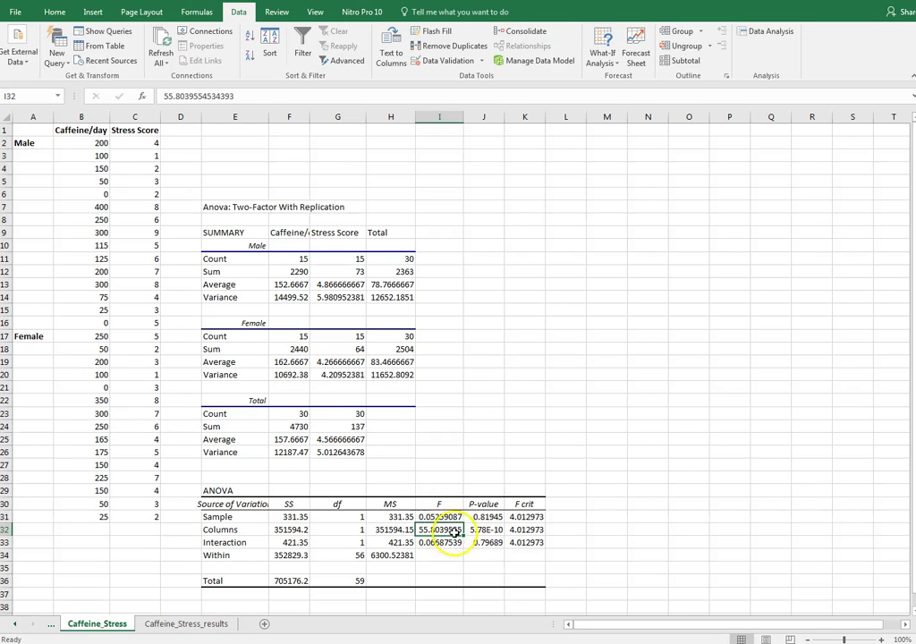
click(477, 530)
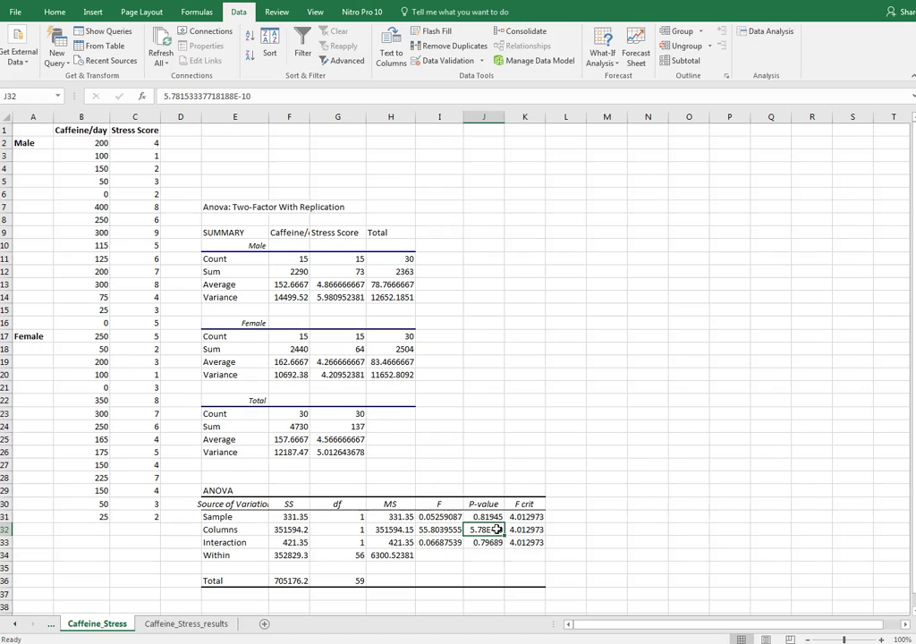
click(521, 530)
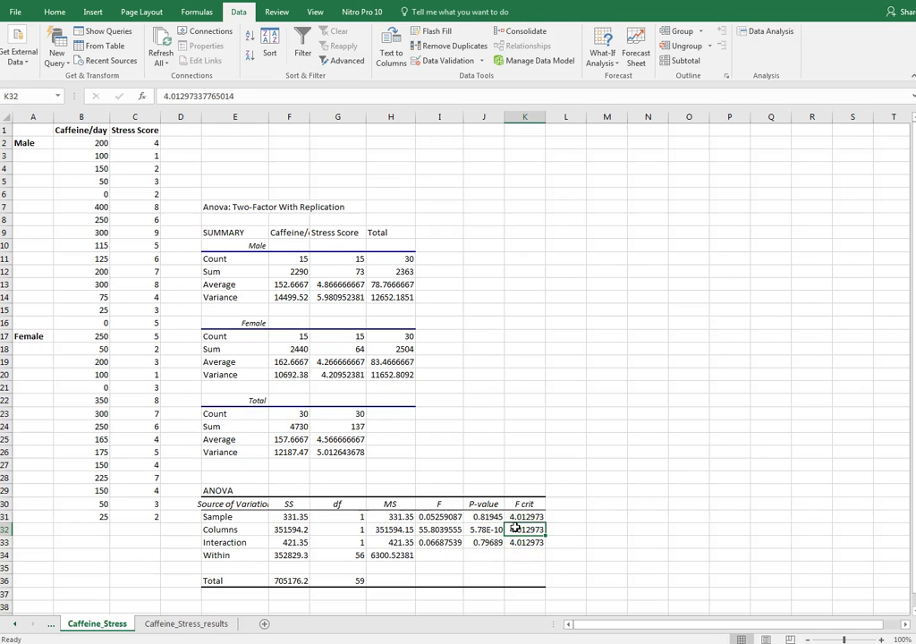
click(517, 531)
key(alt+Tab)
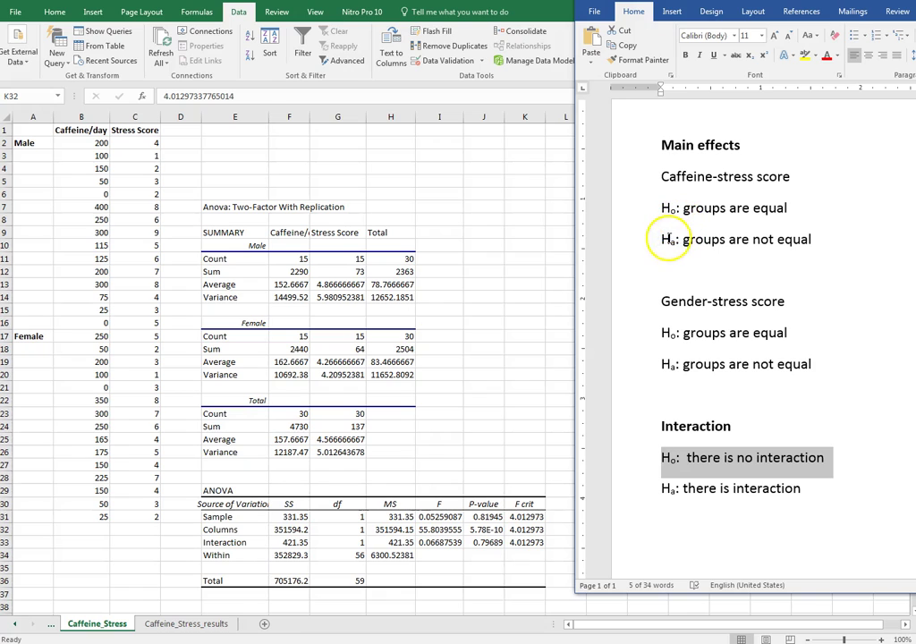
drag(663, 239, 793, 248)
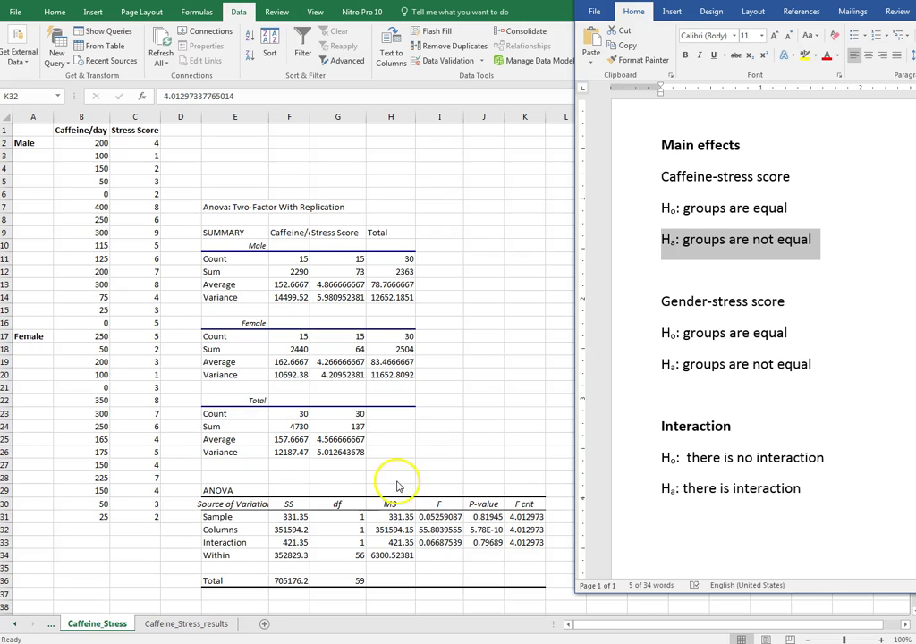
- Return to Excel and examine the ANOVA table's Sample and Columns sources against the Caffeine/day and Stress Score data columns
click(231, 517)
click(231, 517)
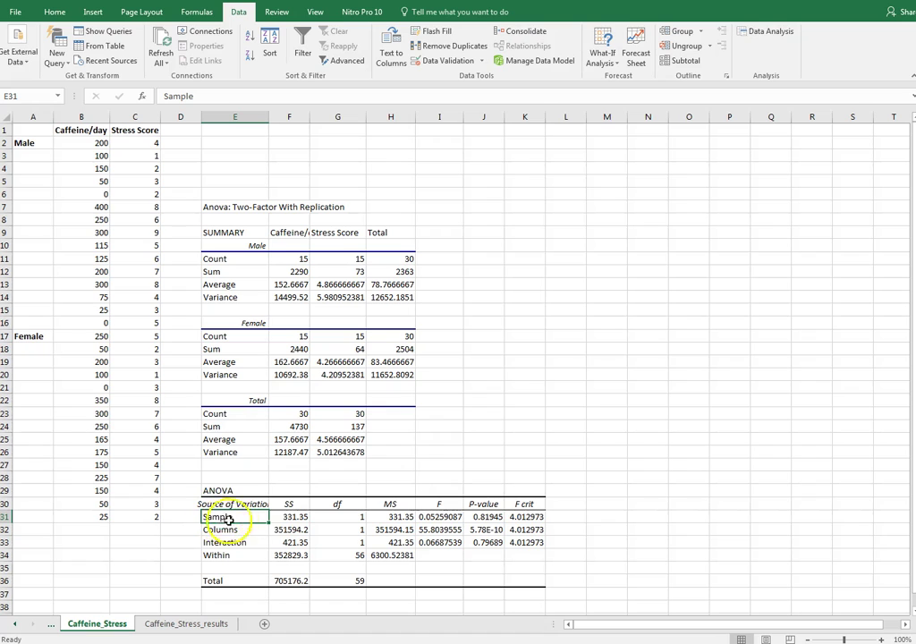
click(235, 532)
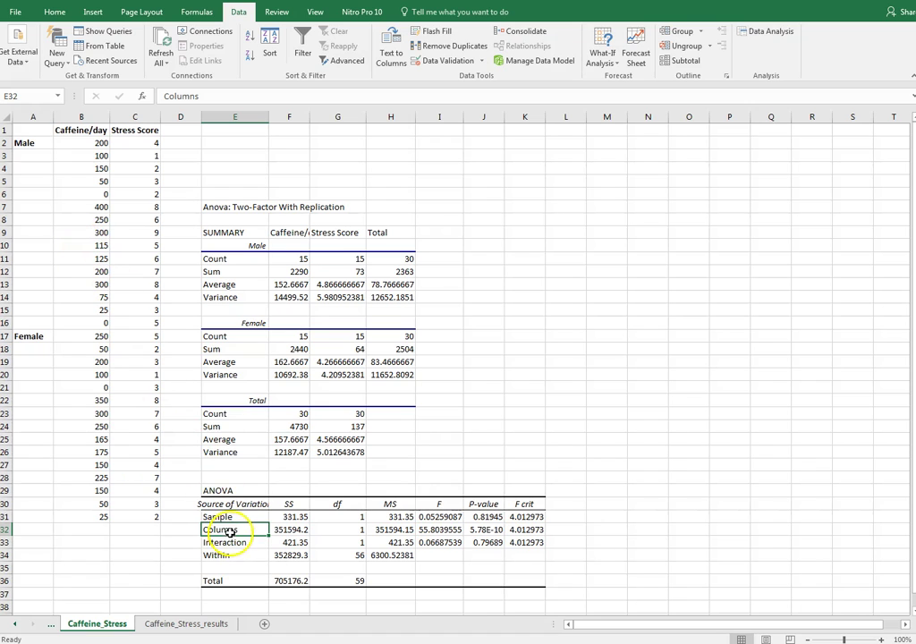
click(81, 117)
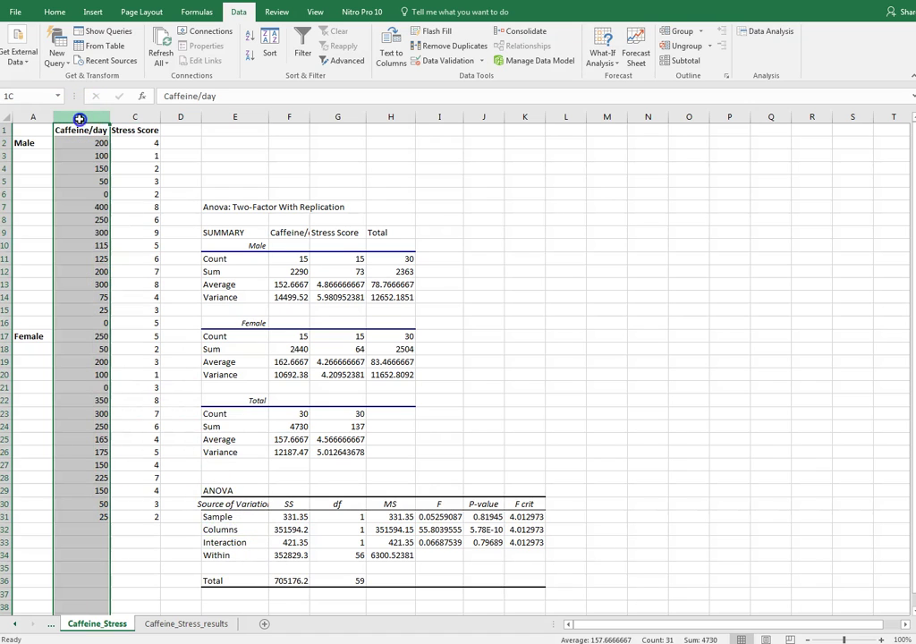
drag(87, 117, 116, 117)
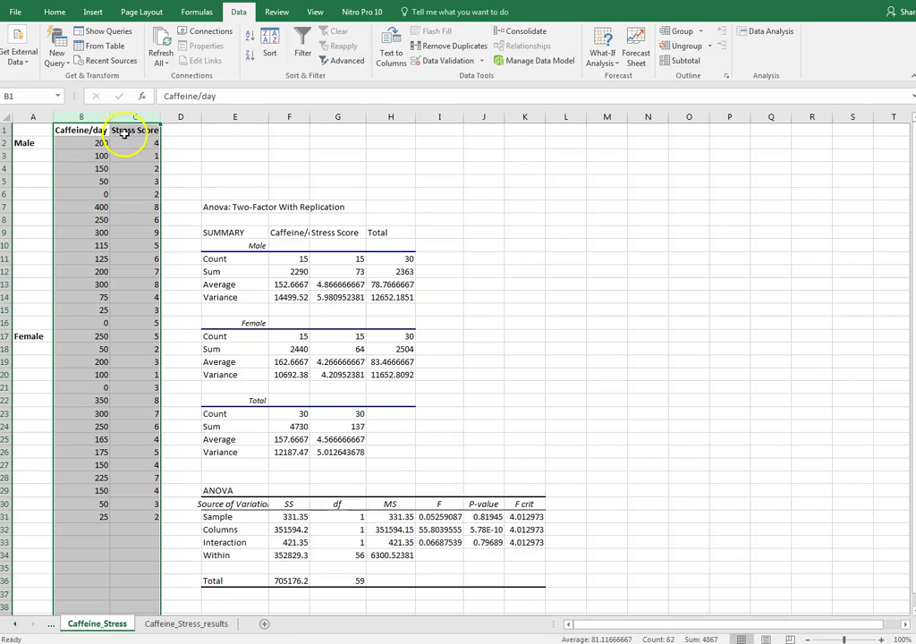
click(237, 519)
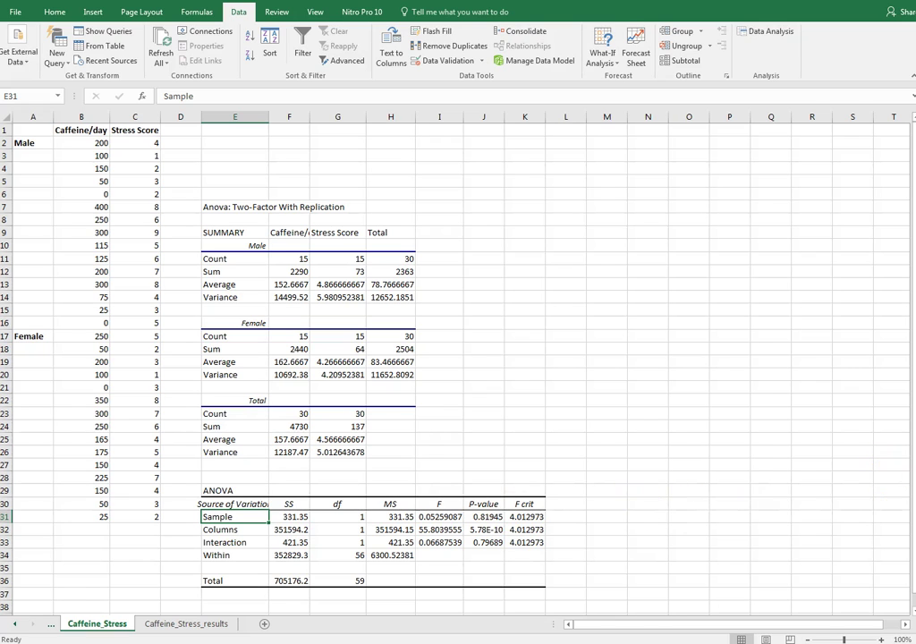
- Switch to Word and review the Gender-stress score null hypothesis against the ANOVA table's Sample row
key(alt+Tab)
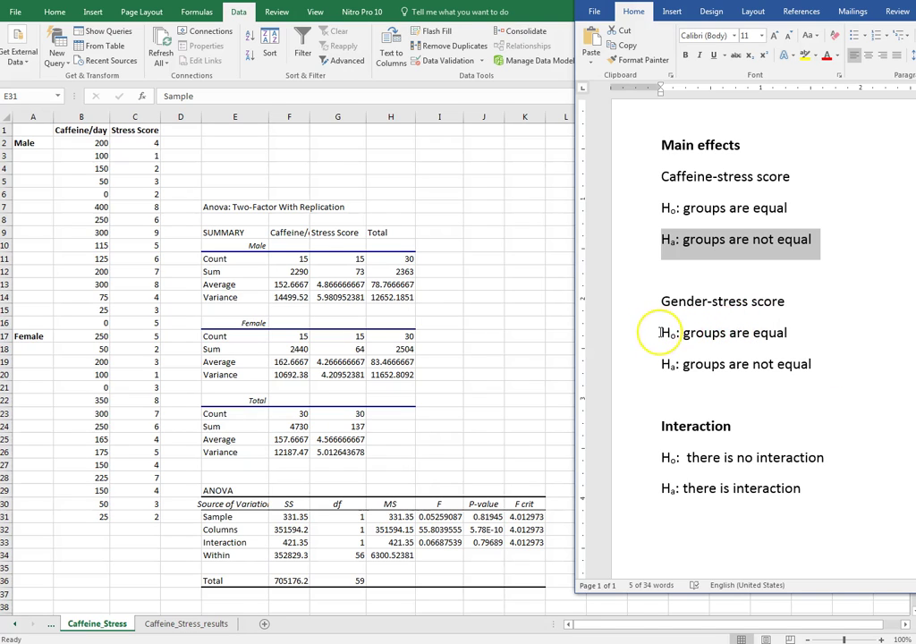
drag(661, 333, 760, 348)
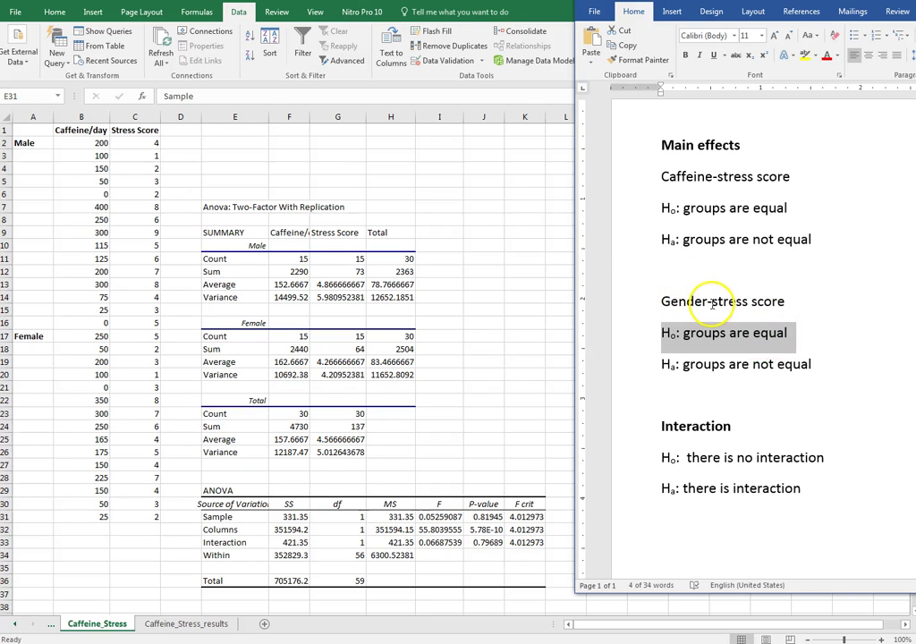
click(817, 372)
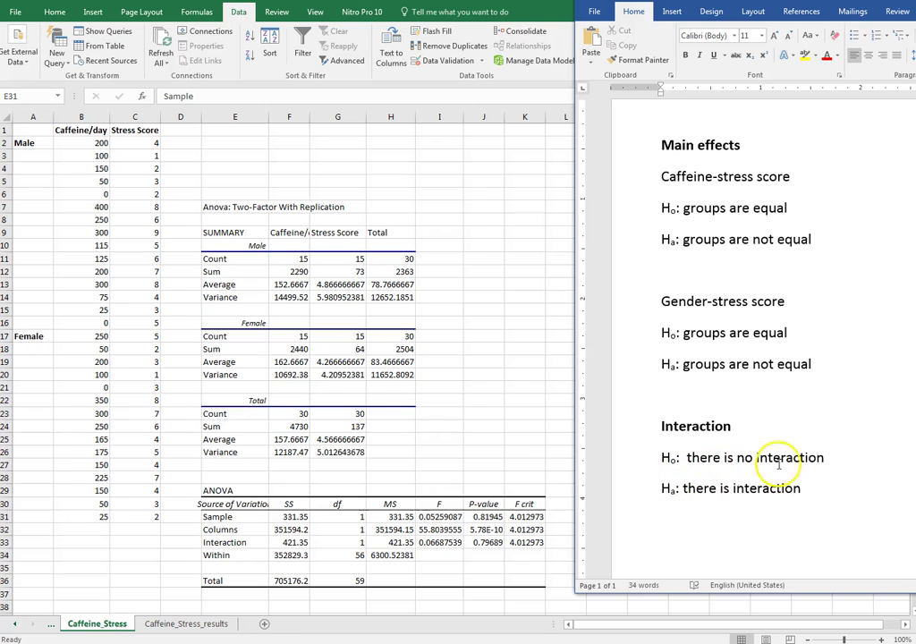
- Highlight the Interaction null hypothesis "there is no interaction" in turquoise
drag(816, 458, 589, 461)
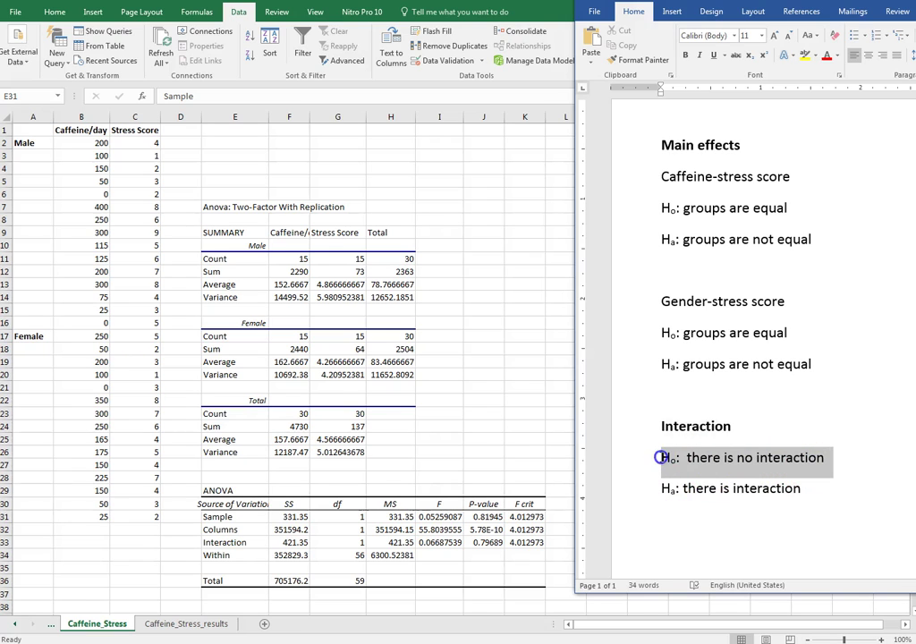
click(814, 56)
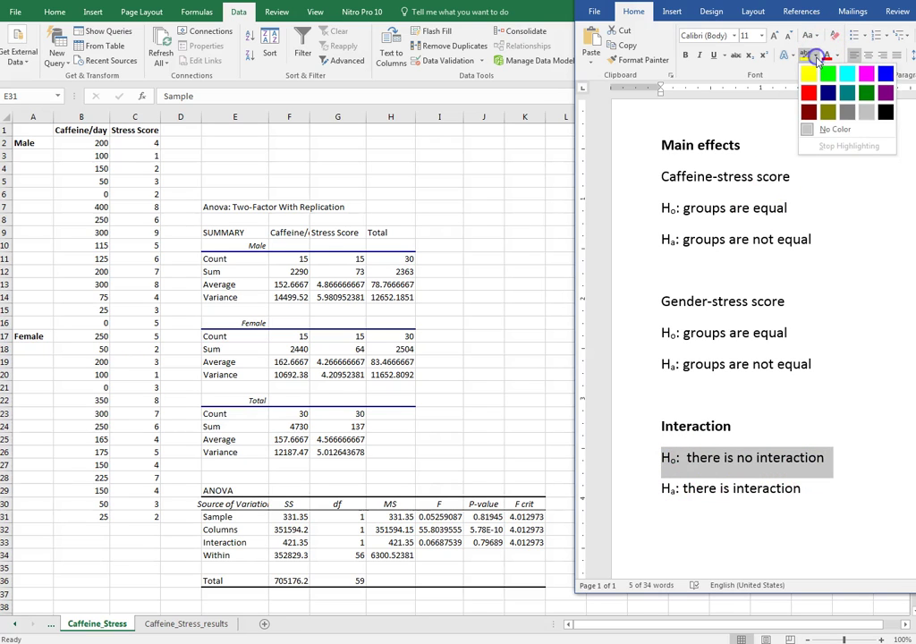
click(846, 74)
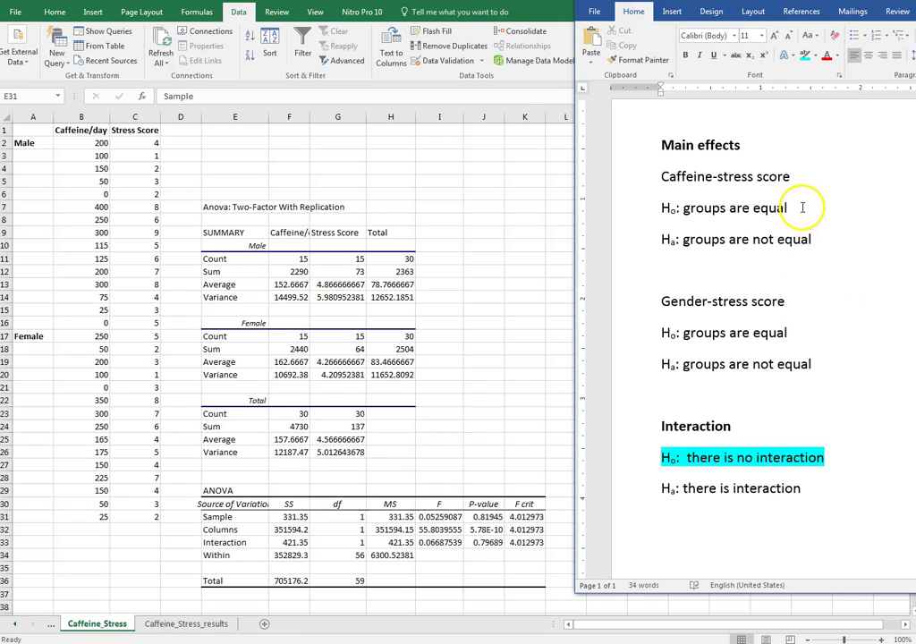
- Highlight the Caffeine-stress score alternative hypothesis and the Gender-stress score null hypothesis in the same turquoise
drag(820, 239, 667, 233)
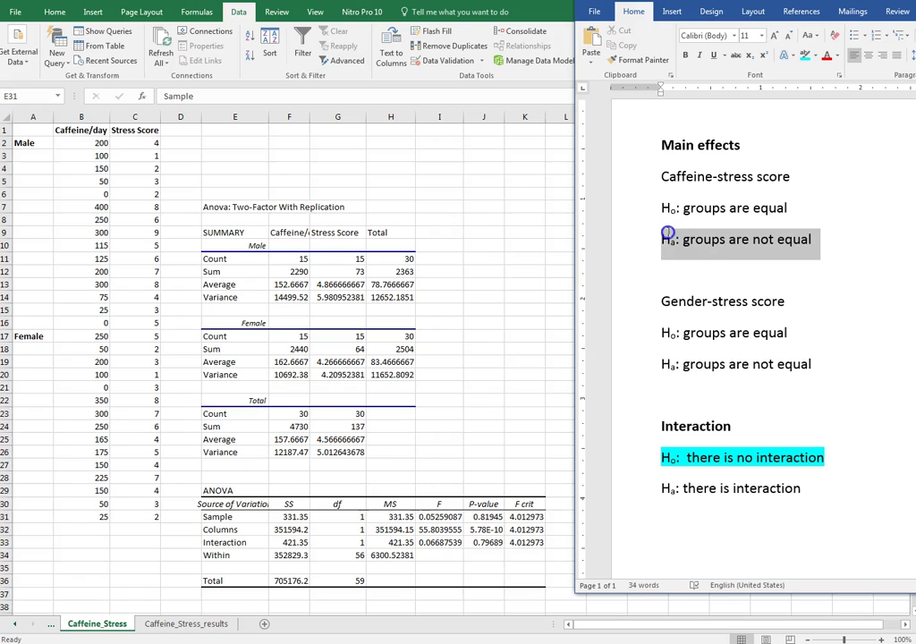
click(809, 56)
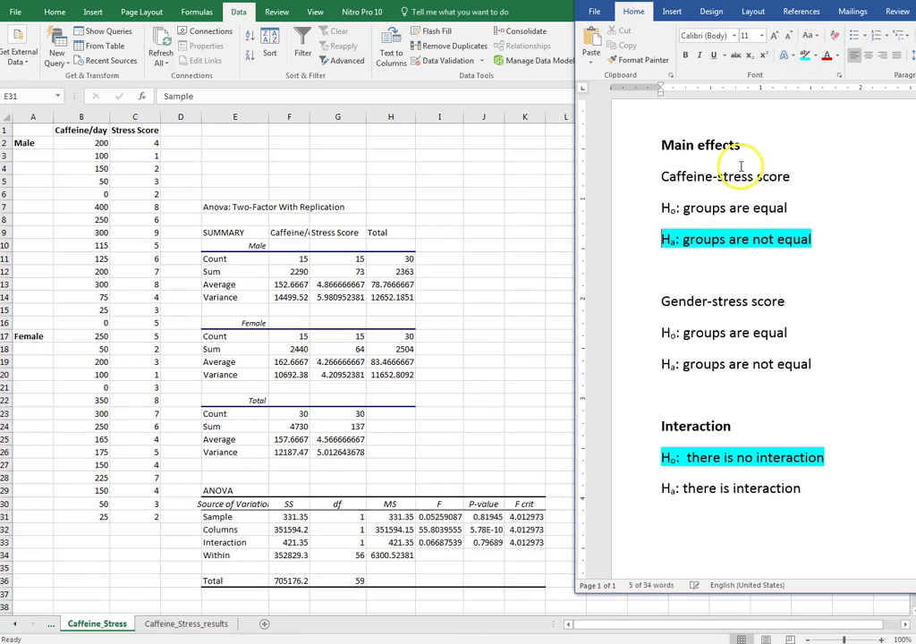
click(664, 176)
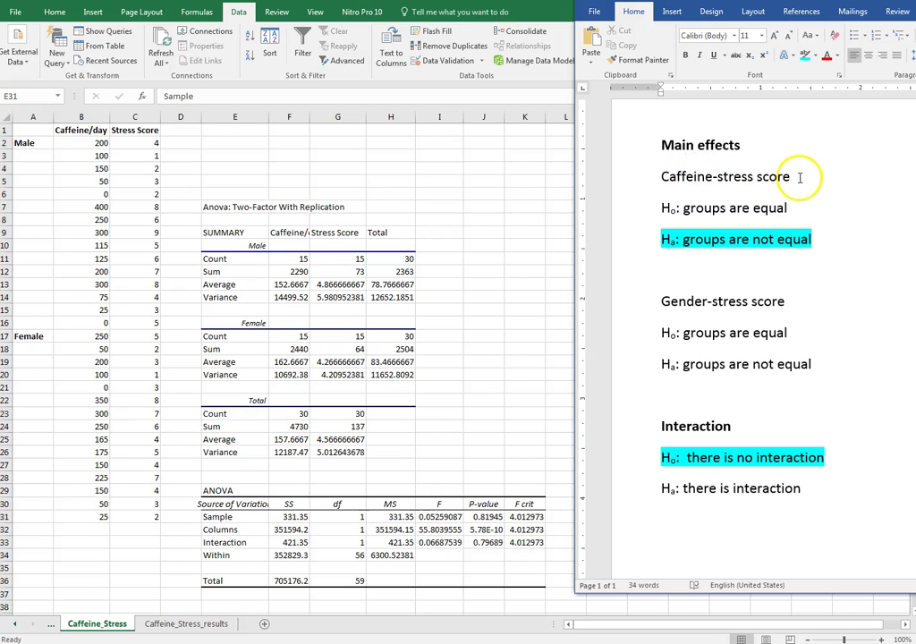
drag(813, 331, 664, 332)
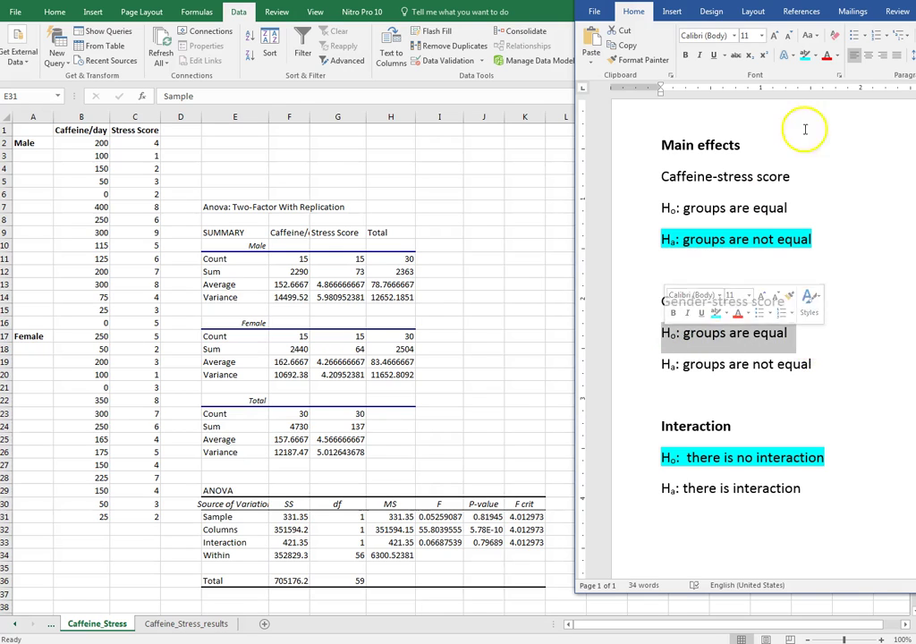
click(805, 56)
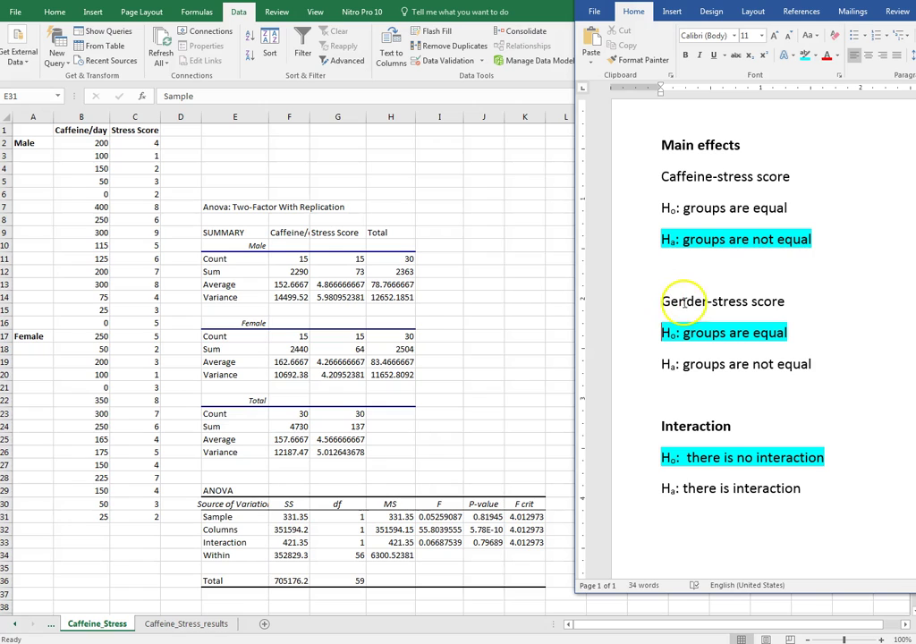
- Return to Excel and compare the ANOVA output with the Caffeine_Stress_results sheet and the highlighted hypotheses in Word
click(509, 378)
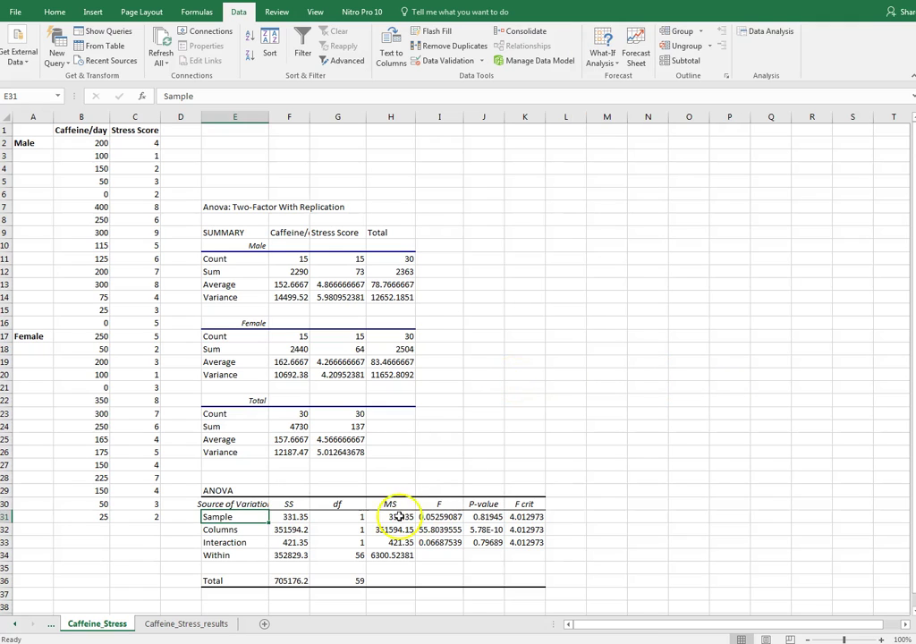
click(199, 625)
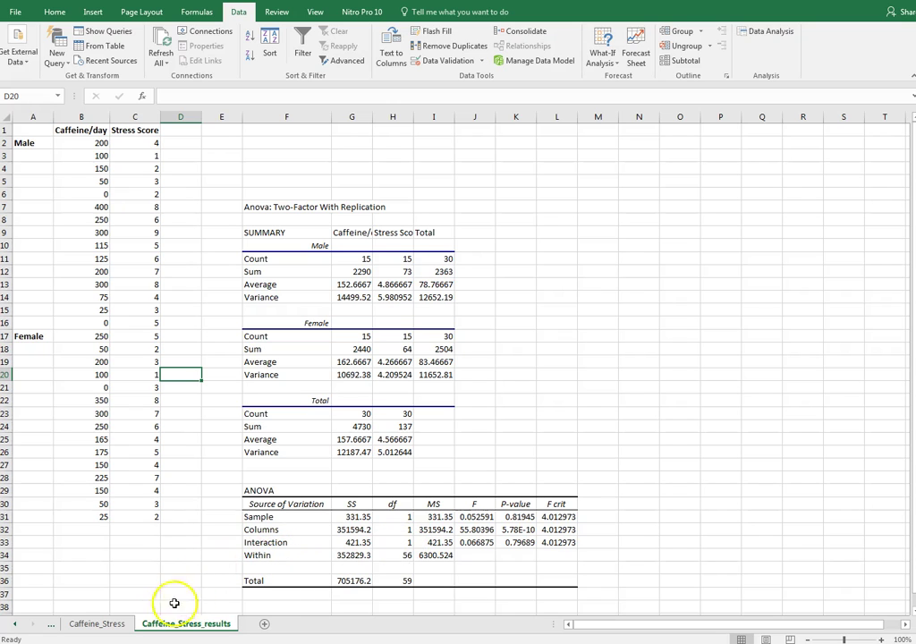
click(97, 624)
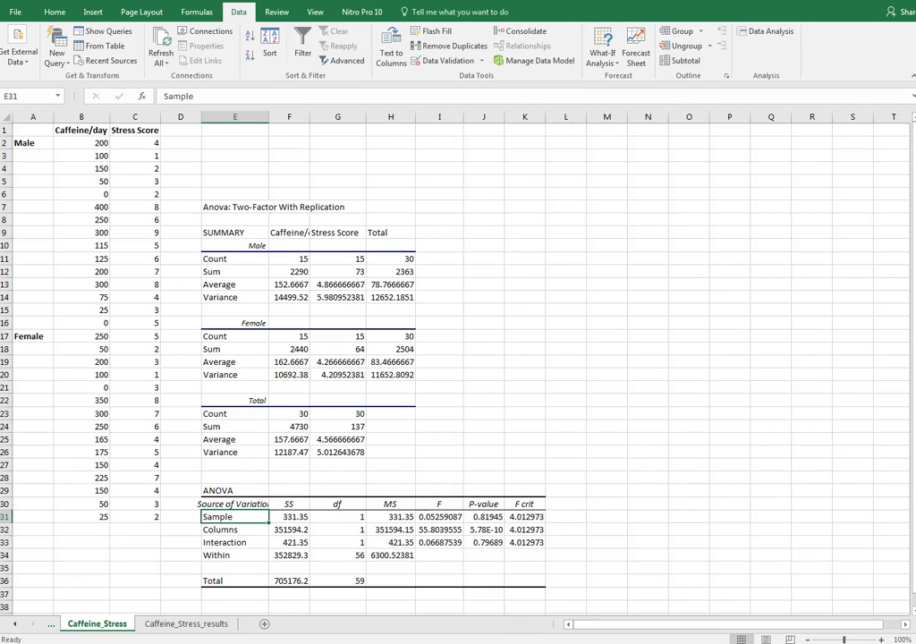
key(alt+Tab)
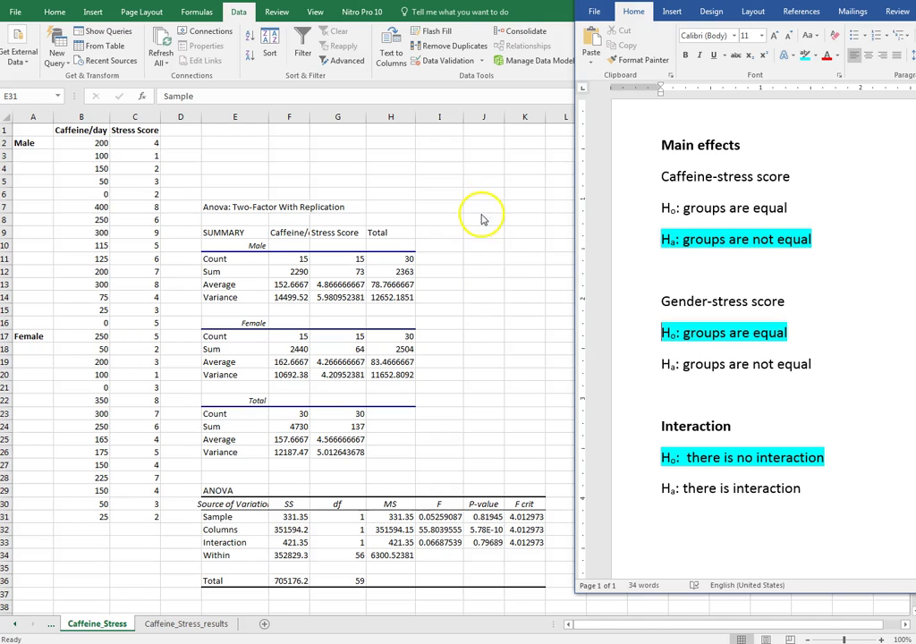
key(alt+Tab)
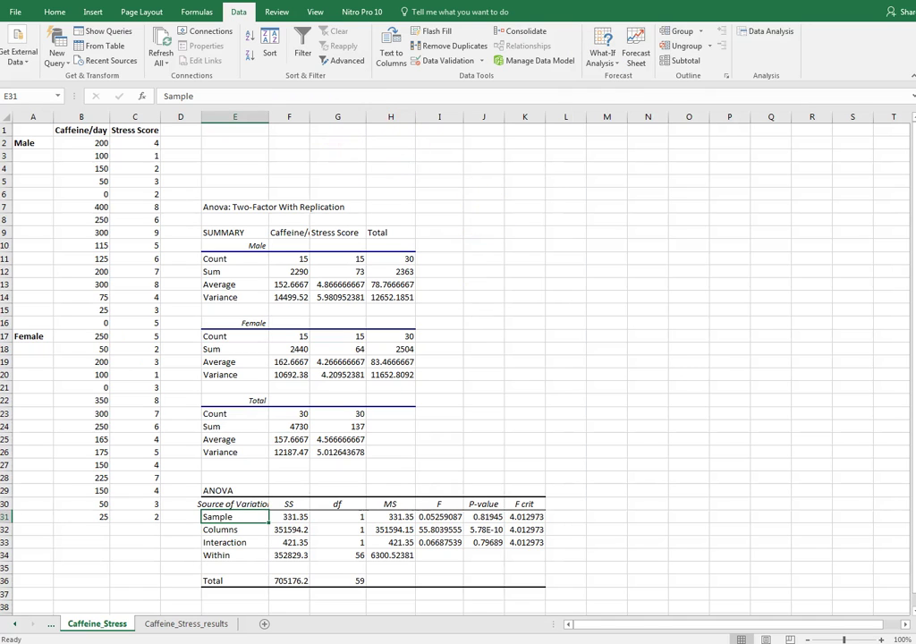